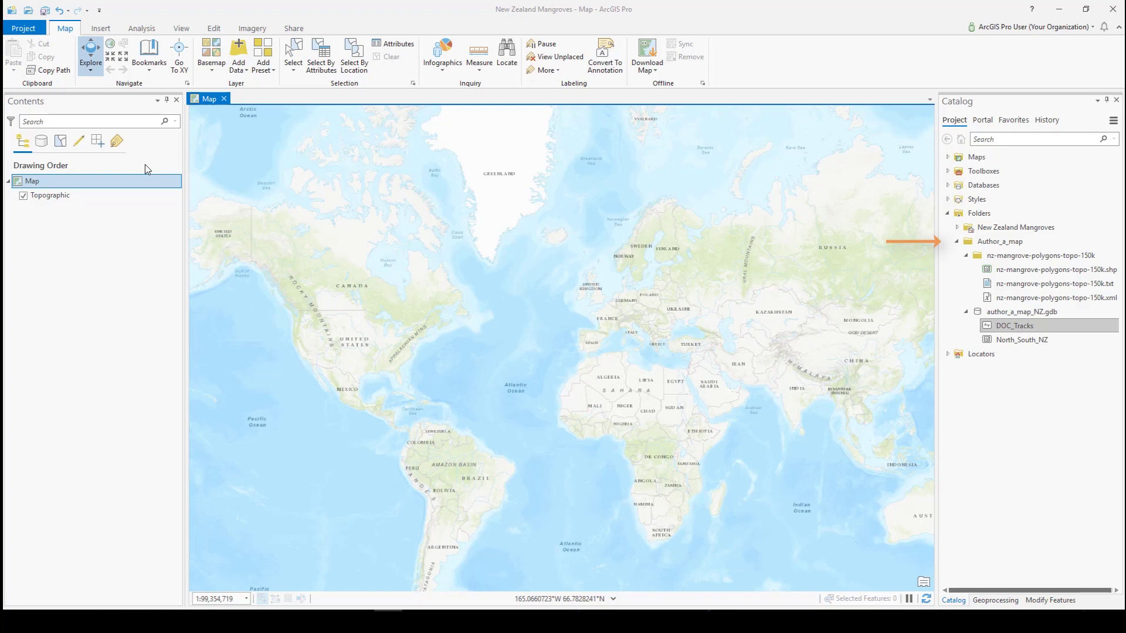
Select the DOC_Tracks feature class in the Author_a_map catalog folder
left_click(994, 330)
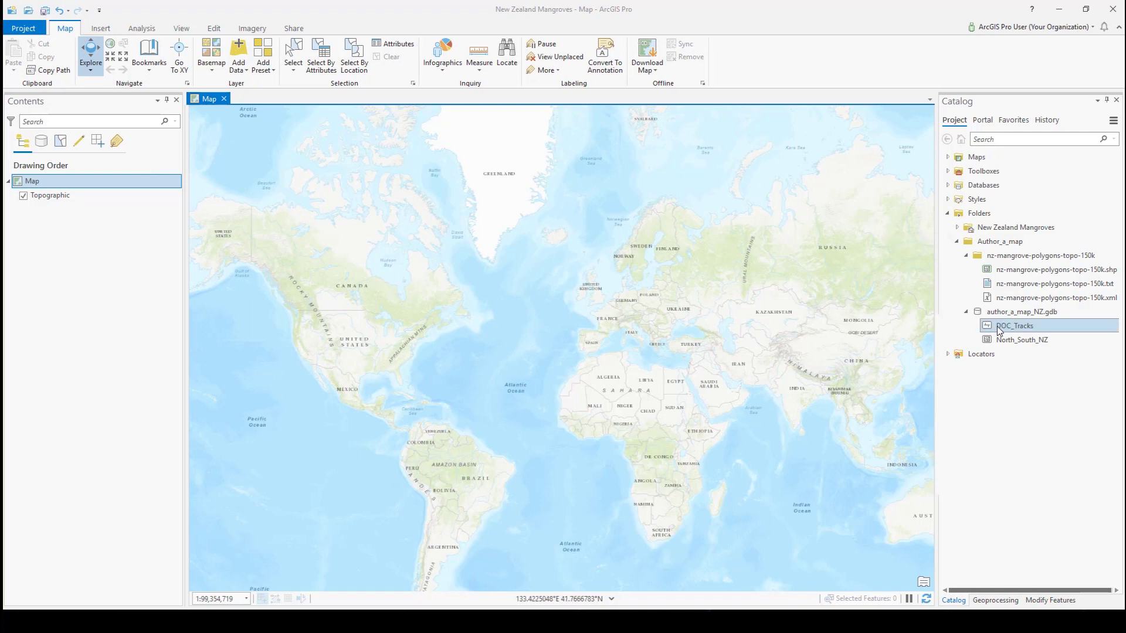
Add DOC_Tracks and the mangrove polygons shapefile to the current map
right_click(998, 328)
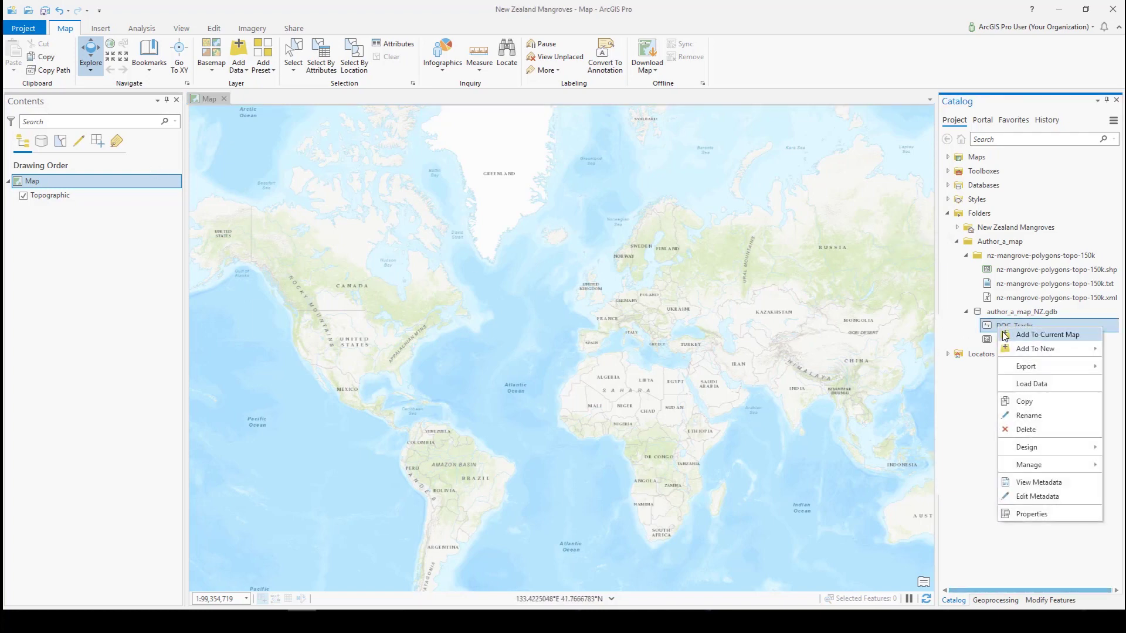
left_click(1002, 336)
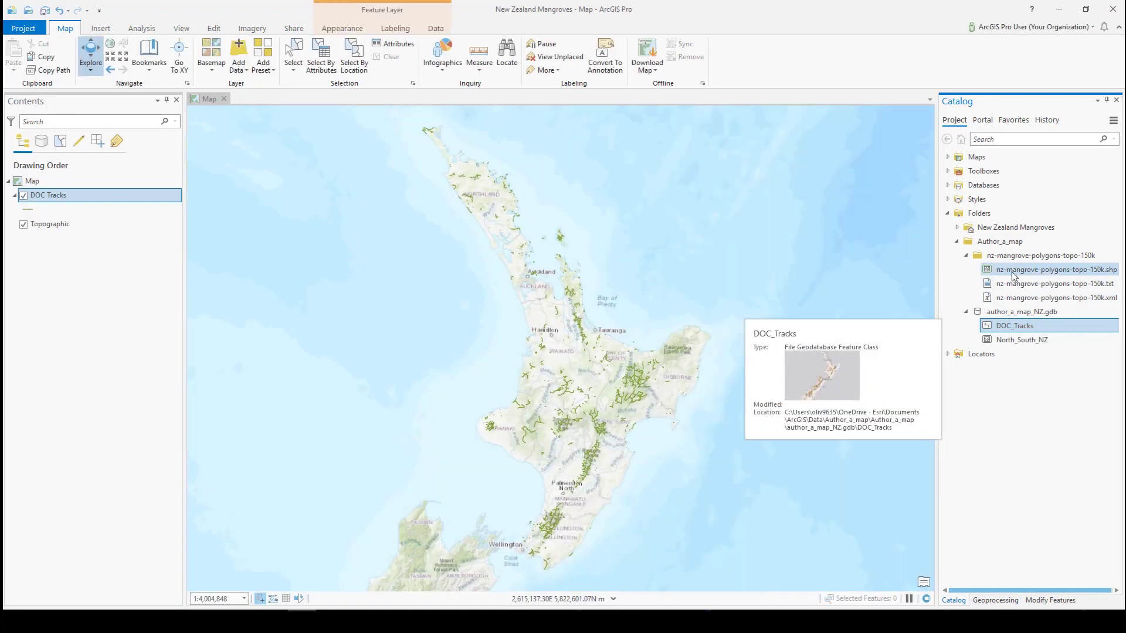
left_click_drag(1008, 271, 719, 323)
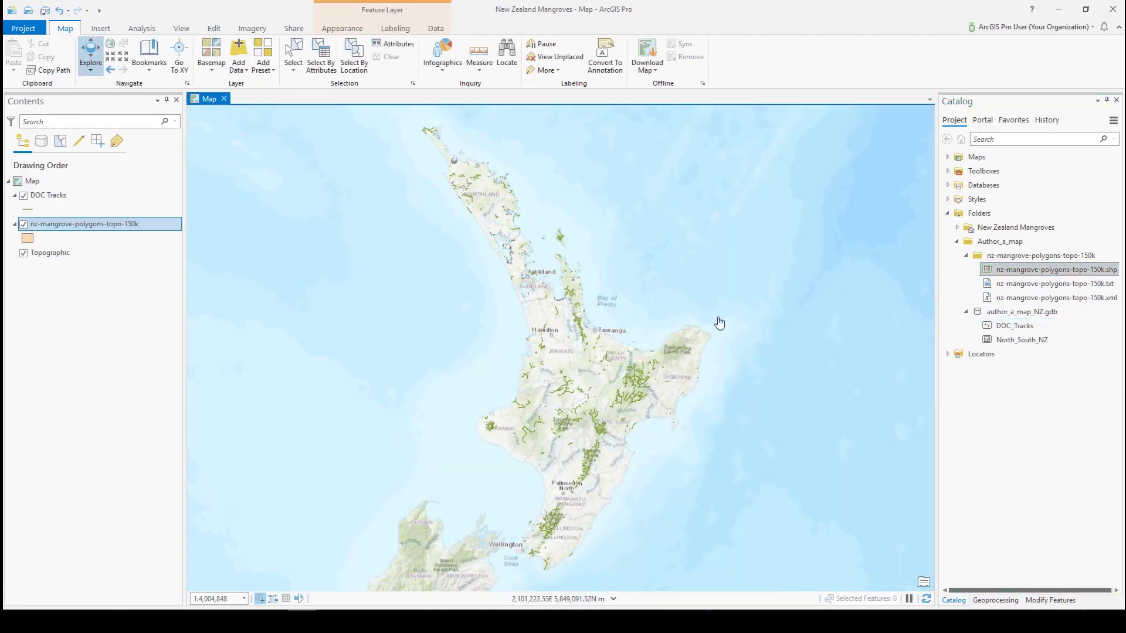
Switch the basemap to Imagery with Labels
left_click(200, 75)
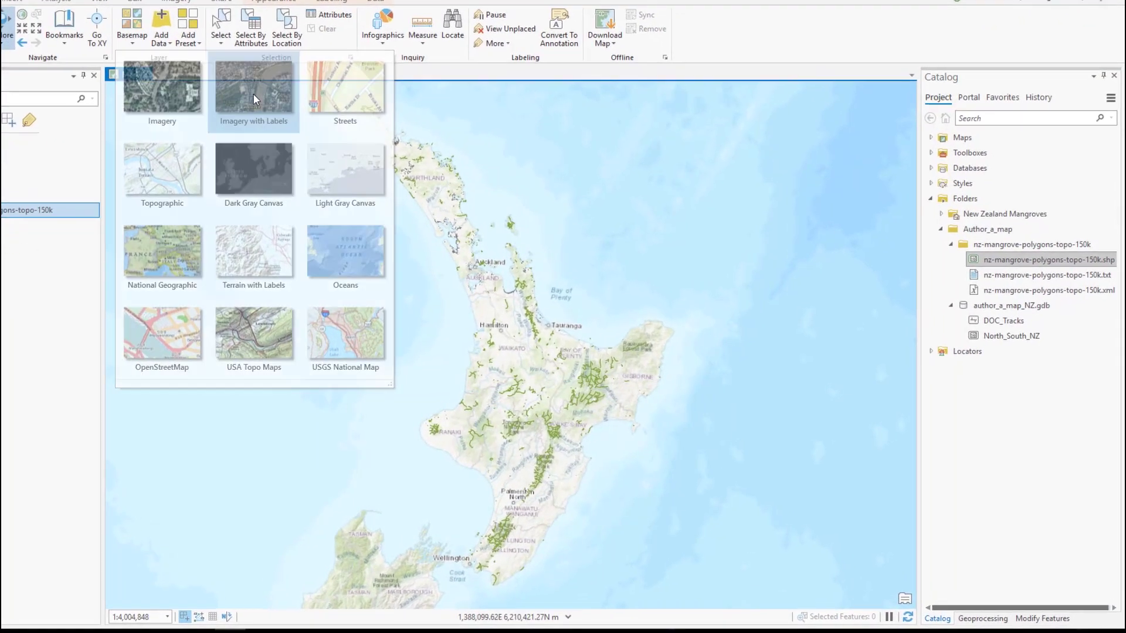
left_click(254, 95)
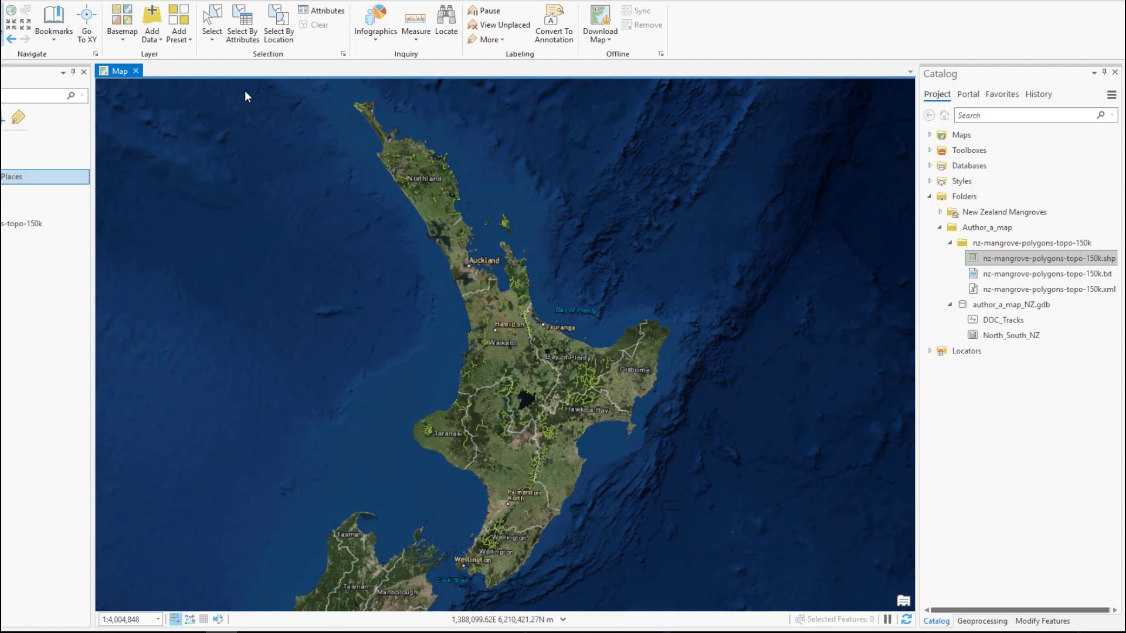
right_click(16, 227)
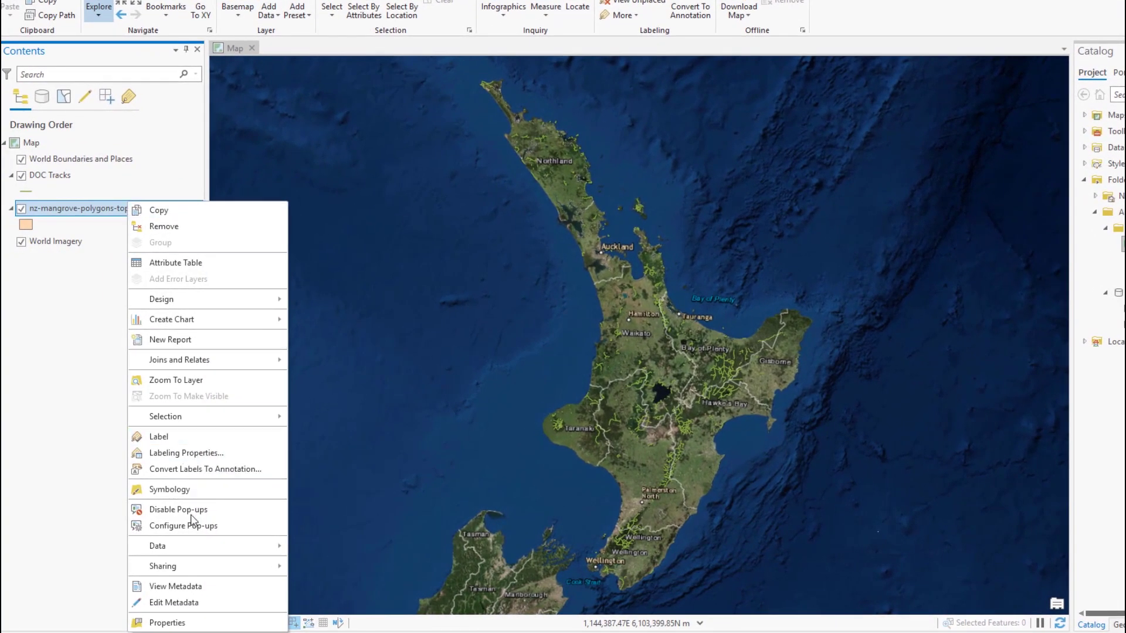
Export the mangrove layer's features to a Mangroves feature class in New Zealand Mangroves.gdb
mouse_move(192, 550)
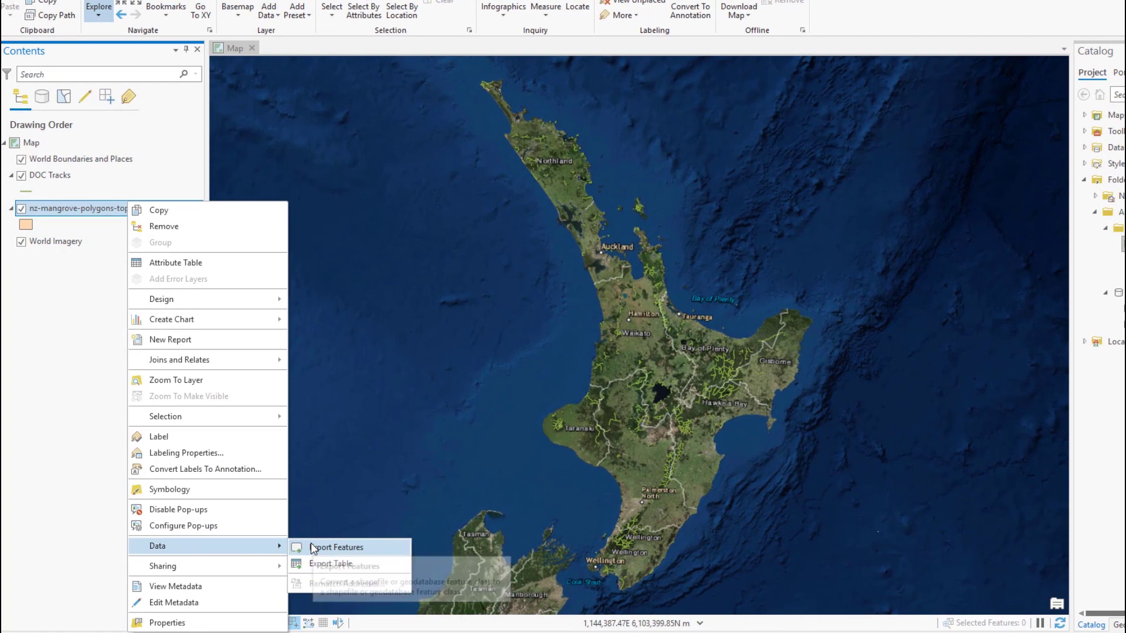
left_click(311, 543)
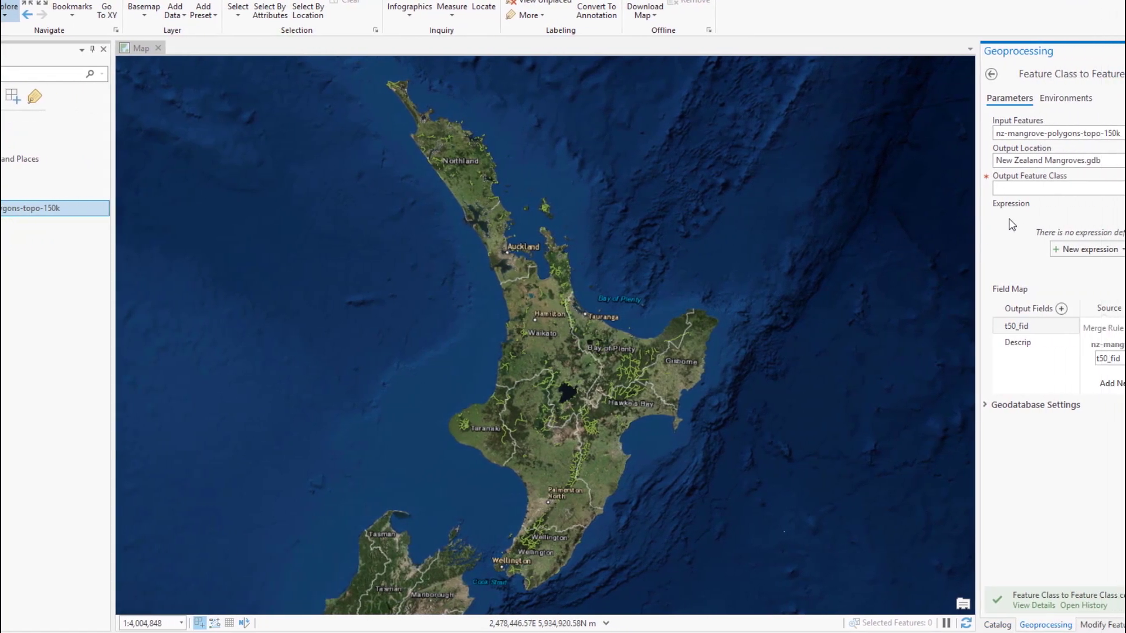
left_click(964, 189)
type("Mangroves")
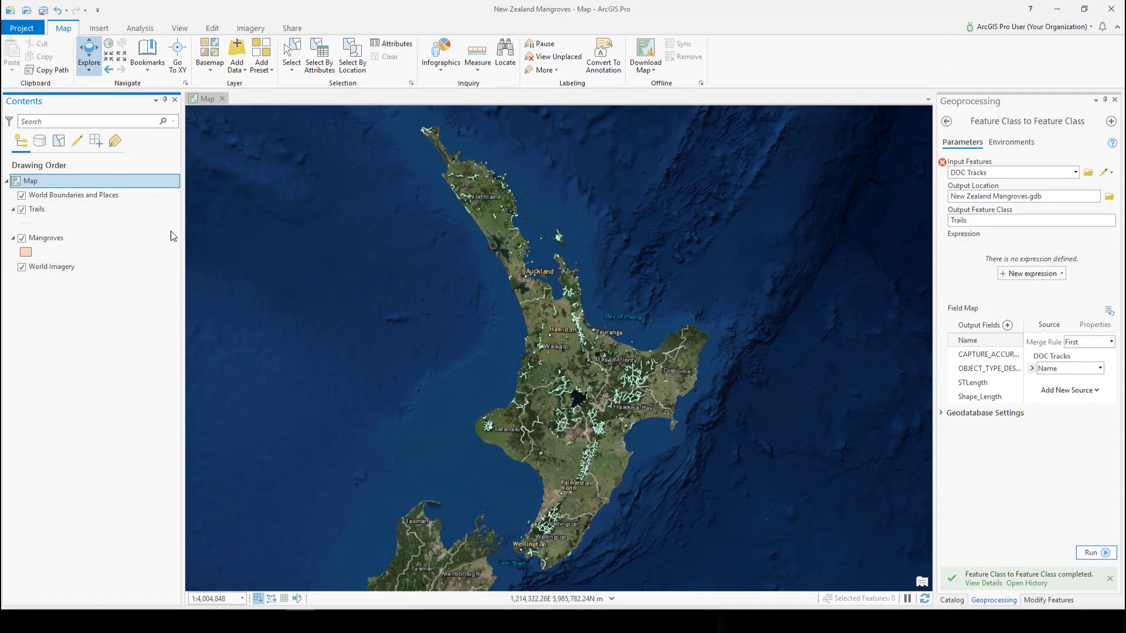
right_click(98, 213)
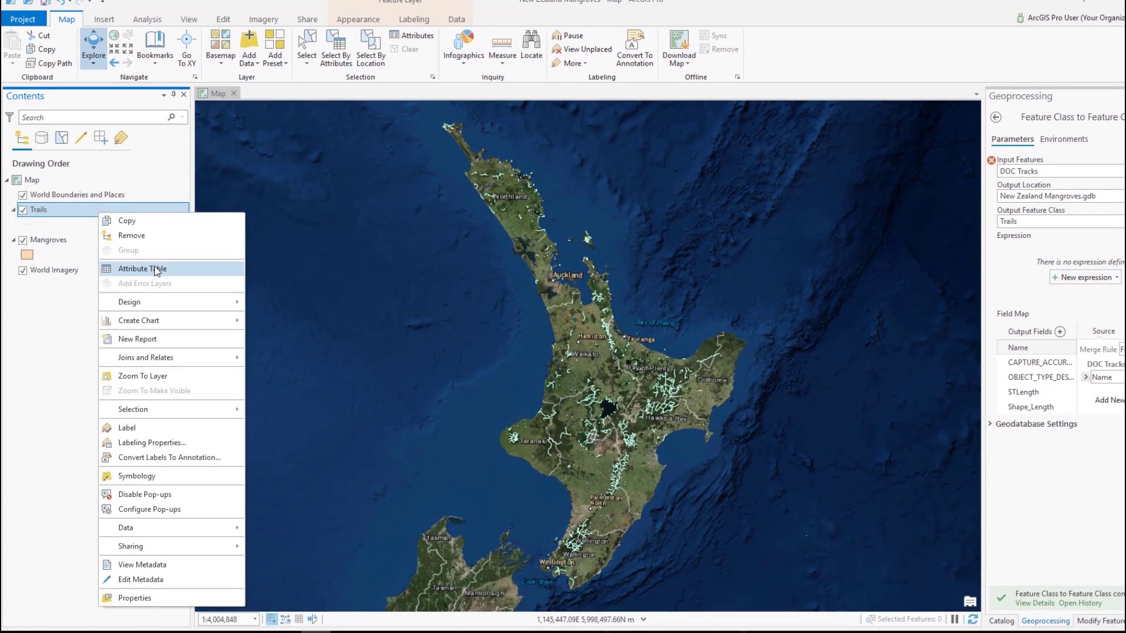
In the Trails attribute table, delete the STLength field and hide CAPTURE_ACCURACY
left_click(153, 268)
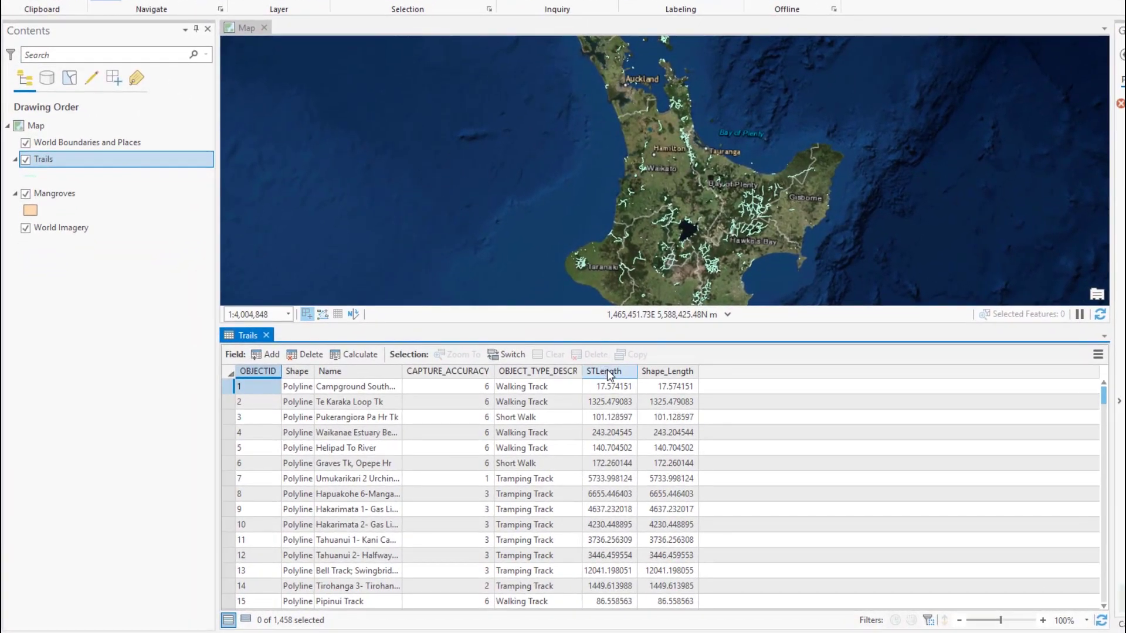
right_click(608, 374)
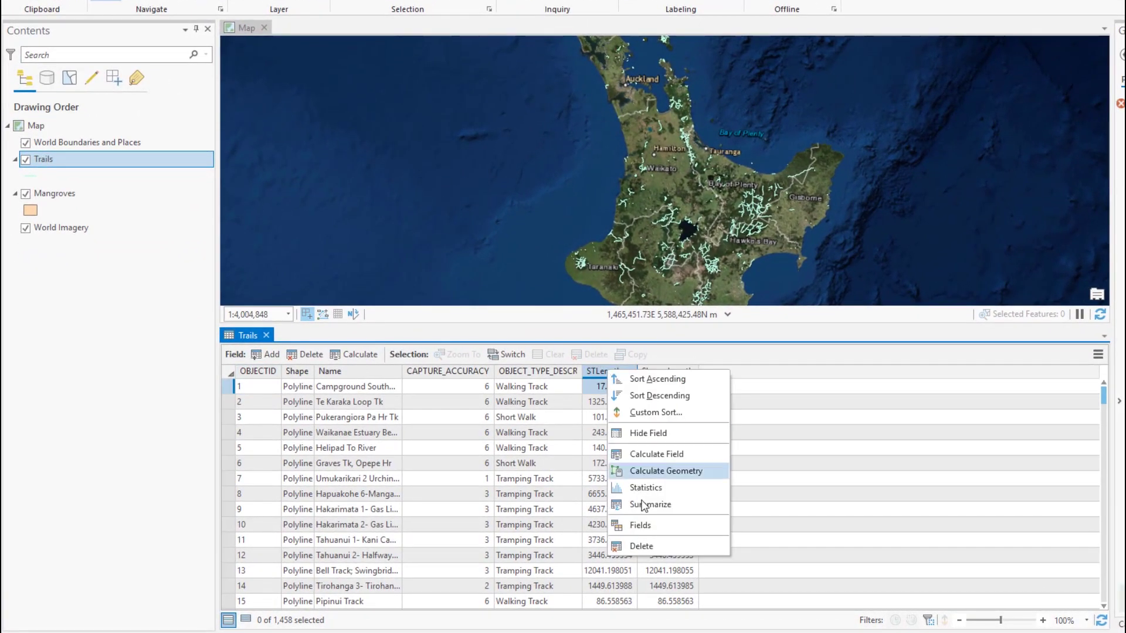
left_click(647, 547)
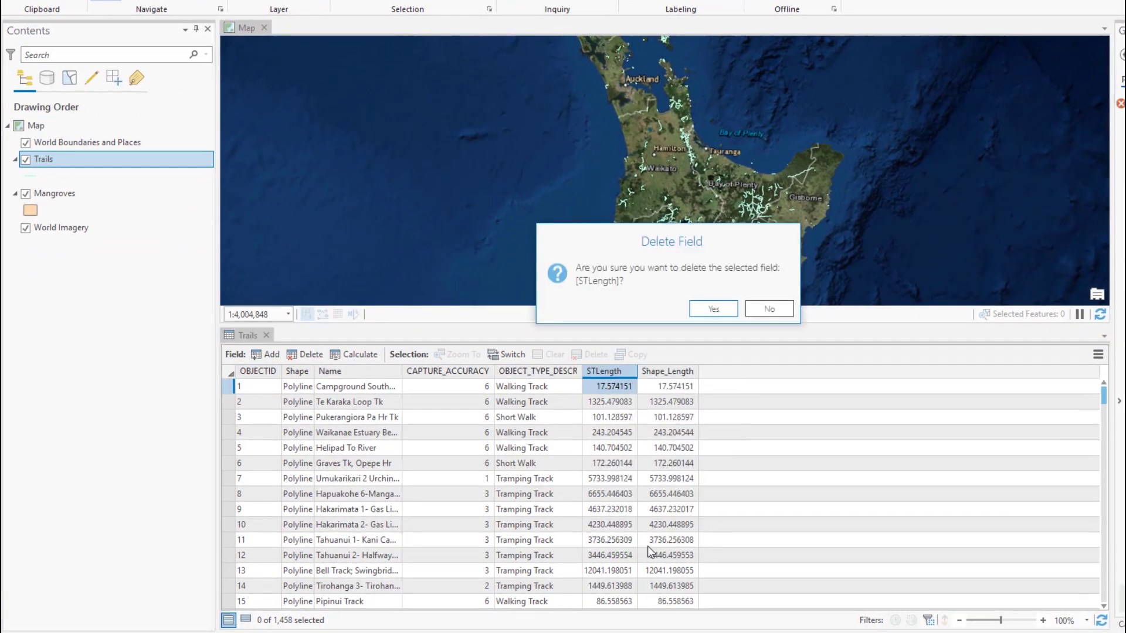
left_click(707, 310)
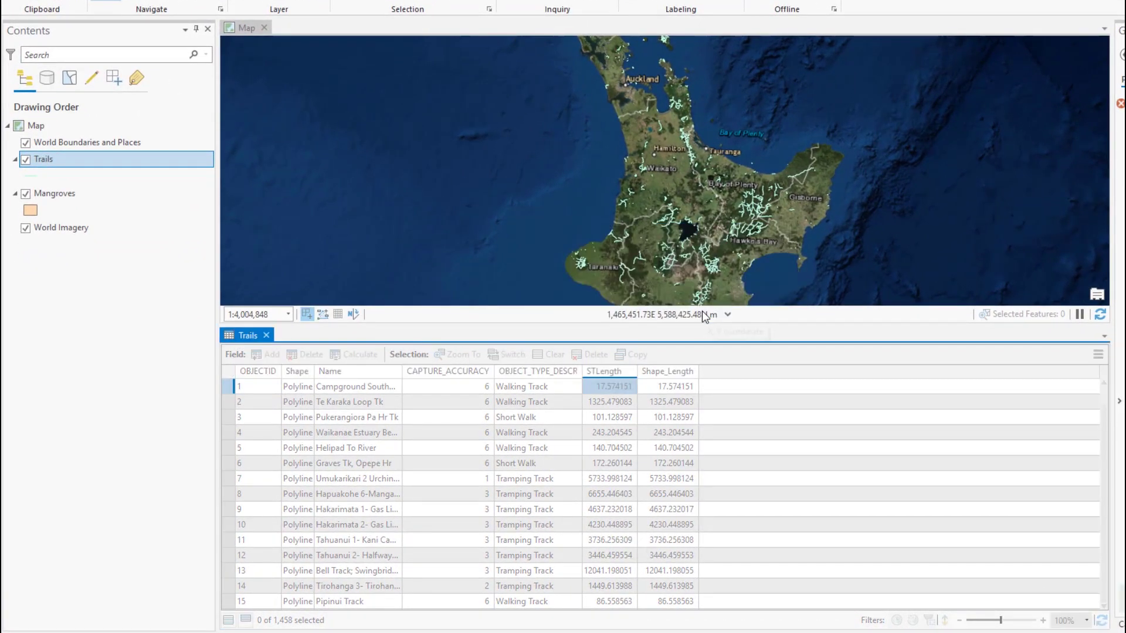
right_click(477, 372)
left_click(510, 434)
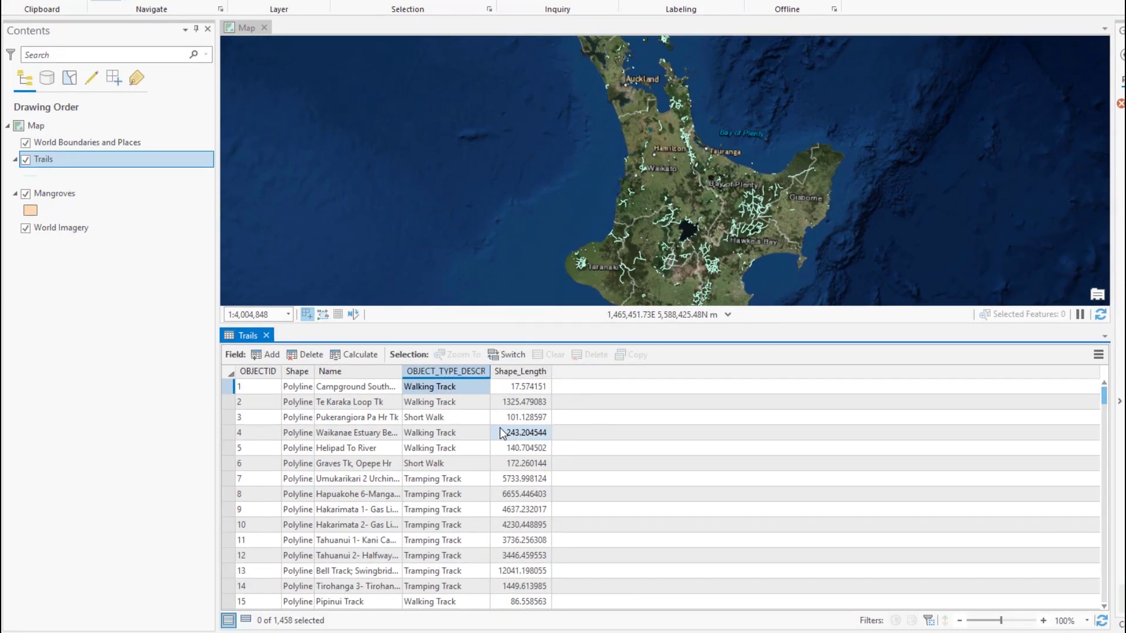
Give OBJECT_TYPE_DESCRIPTION the alias 'Description' in Fields view and save the changes
right_click(444, 375)
left_click(490, 531)
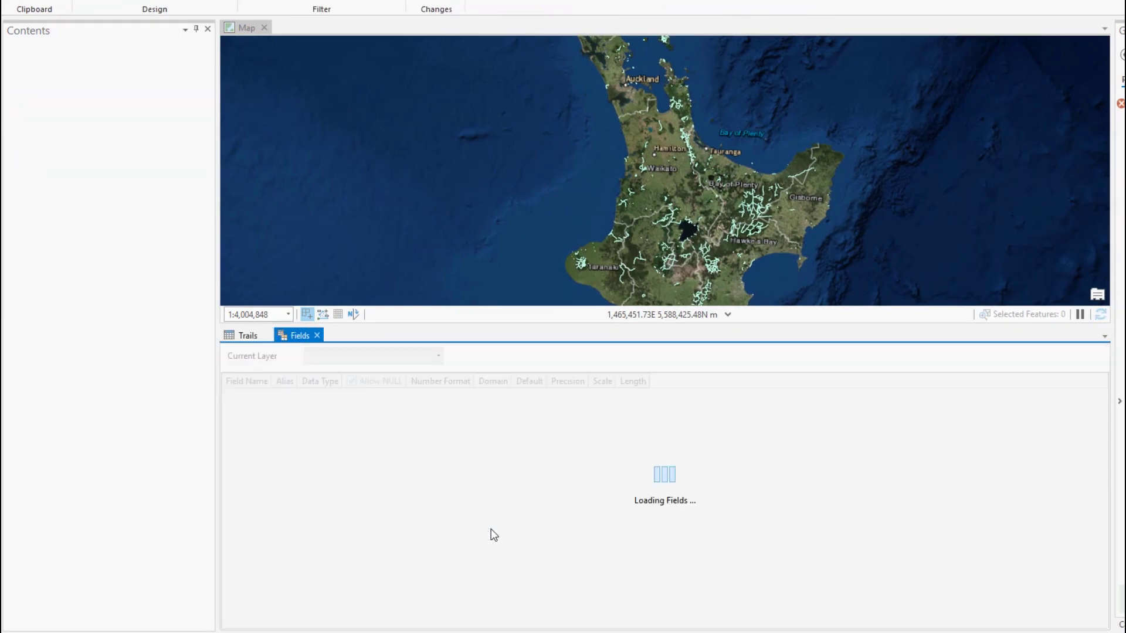
left_click(498, 463)
type("Descr")
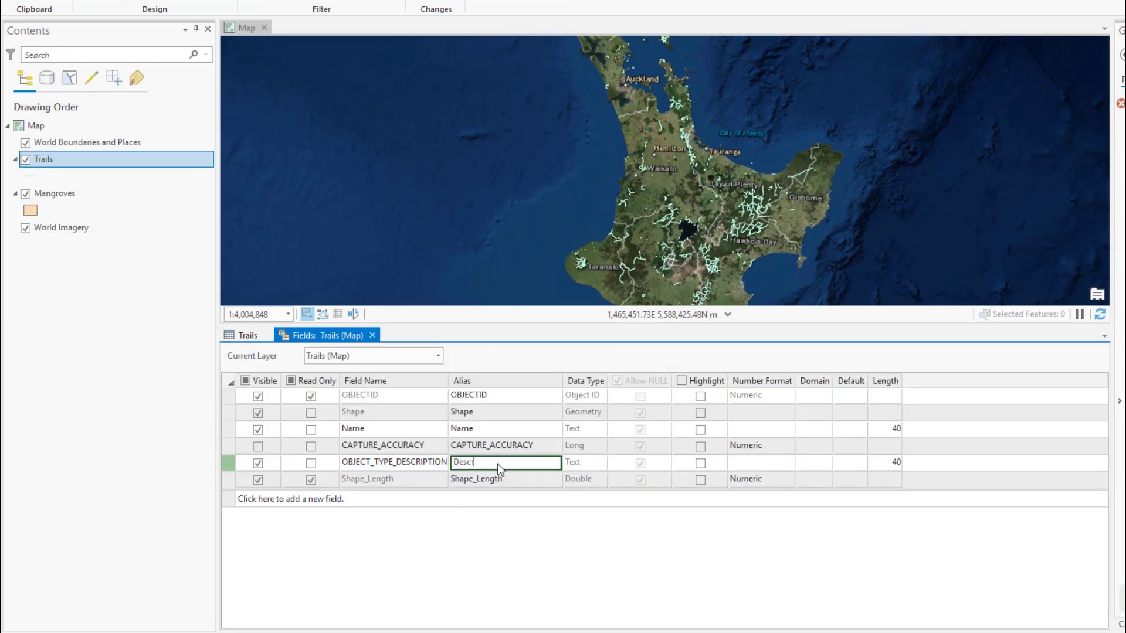
type("iption")
key("Return")
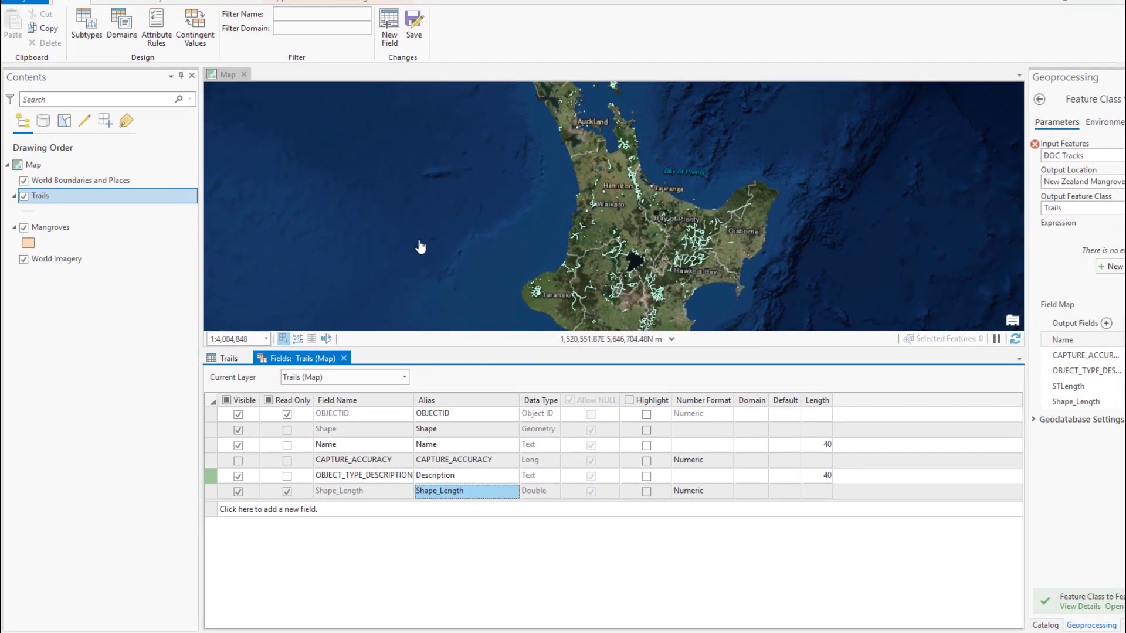
left_click(414, 36)
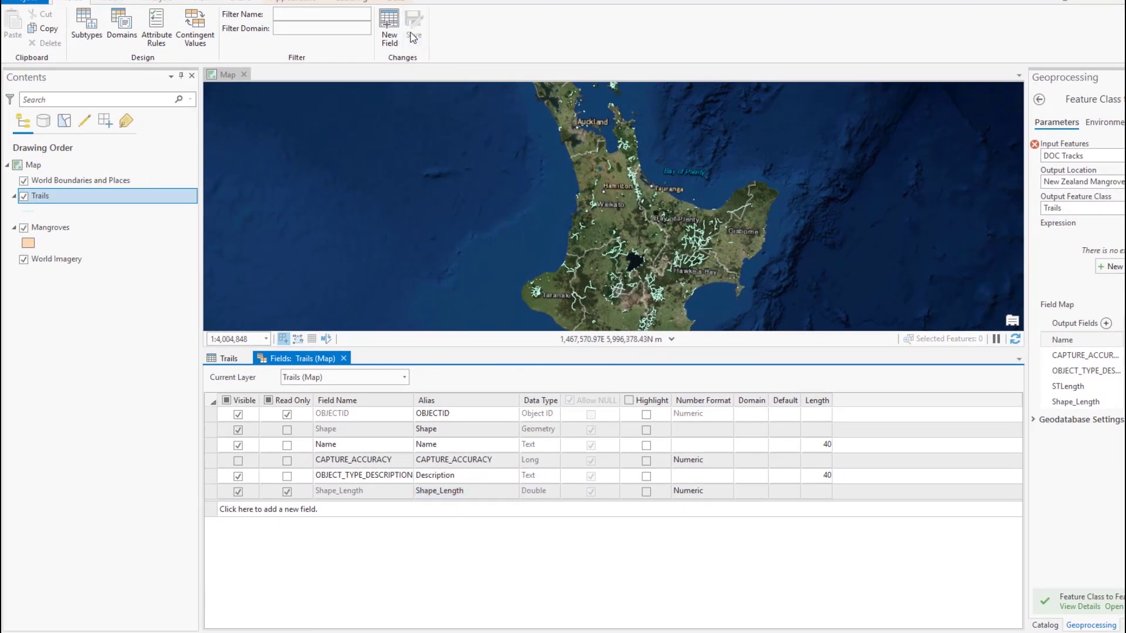
left_click(344, 359)
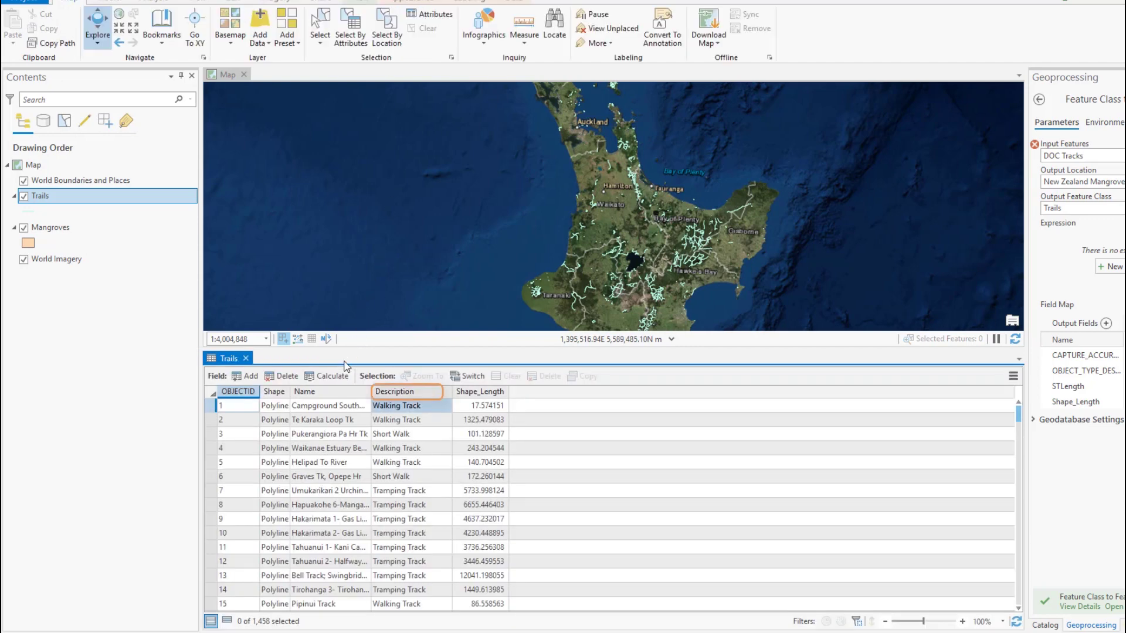
Use Select By Location to select Trails within a distance of 150 Meters of Mangroves
left_click(245, 358)
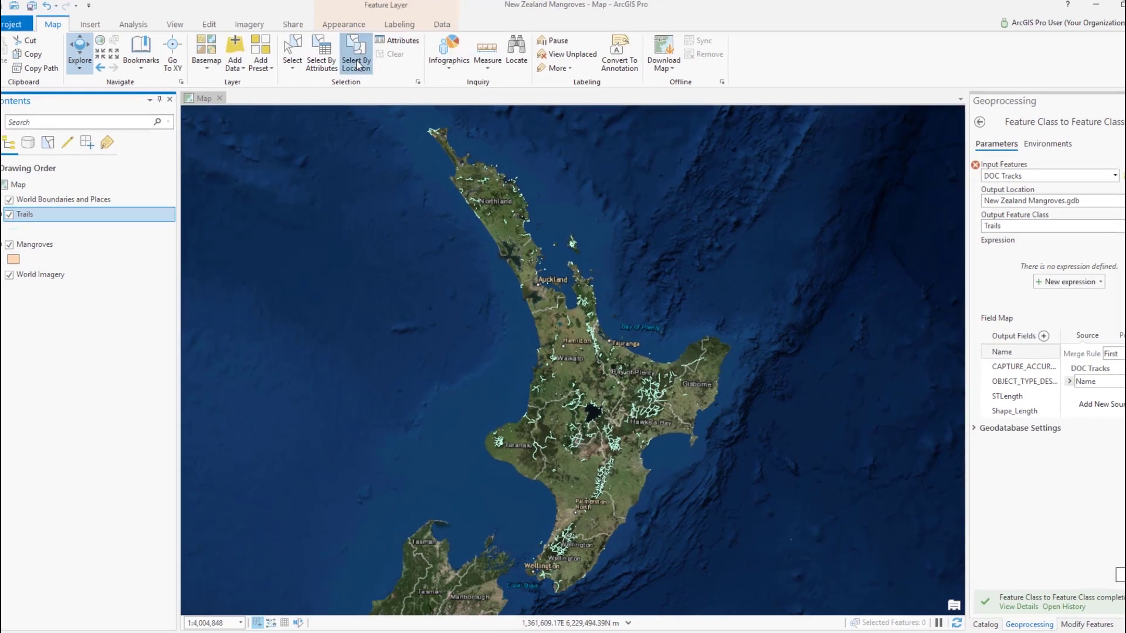
left_click(356, 63)
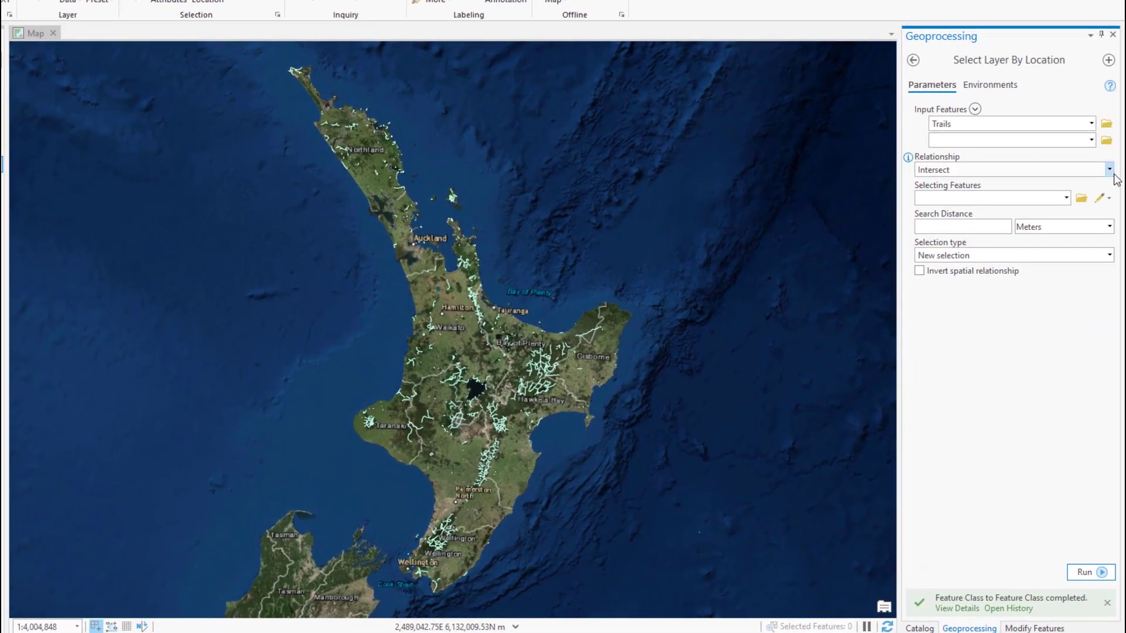
left_click(1110, 170)
left_click(1068, 228)
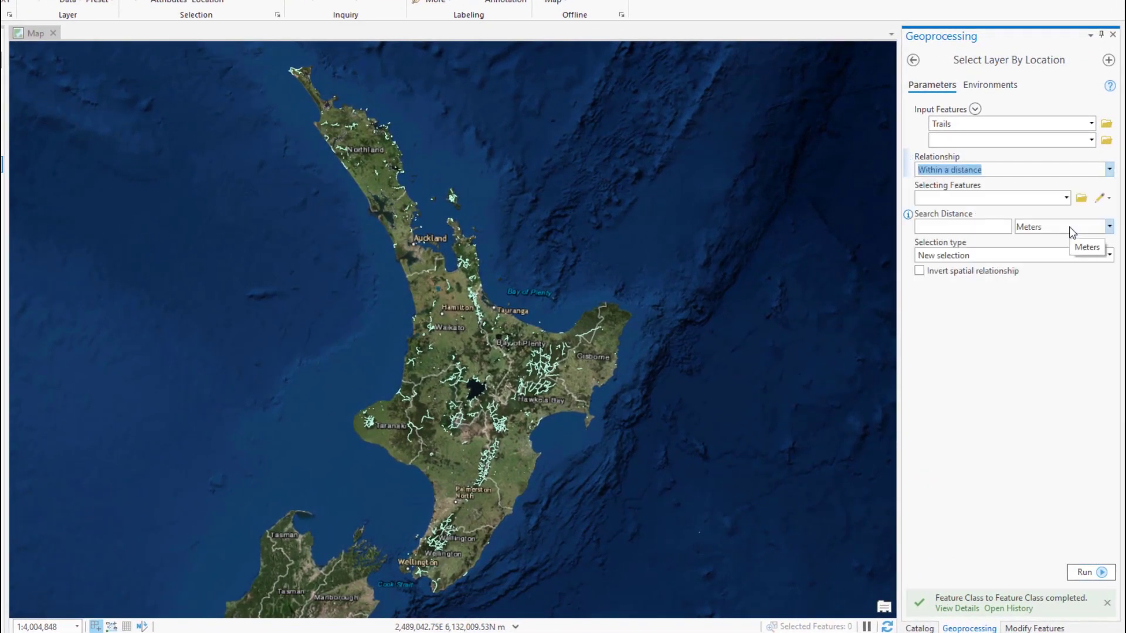
left_click(1066, 199)
left_click(1058, 224)
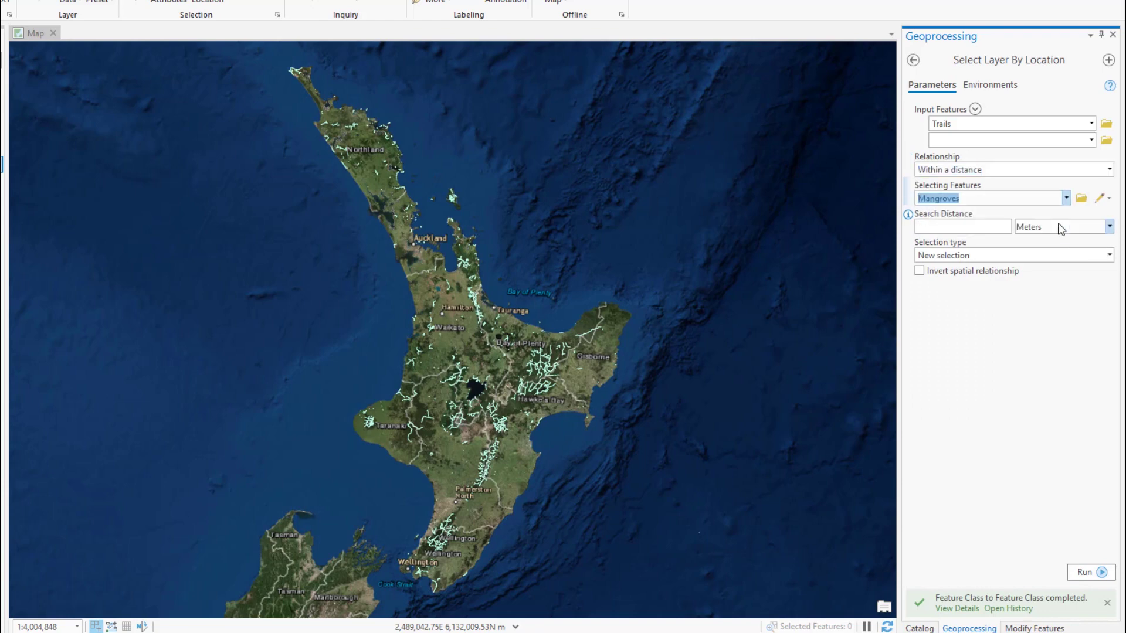
left_click(990, 226)
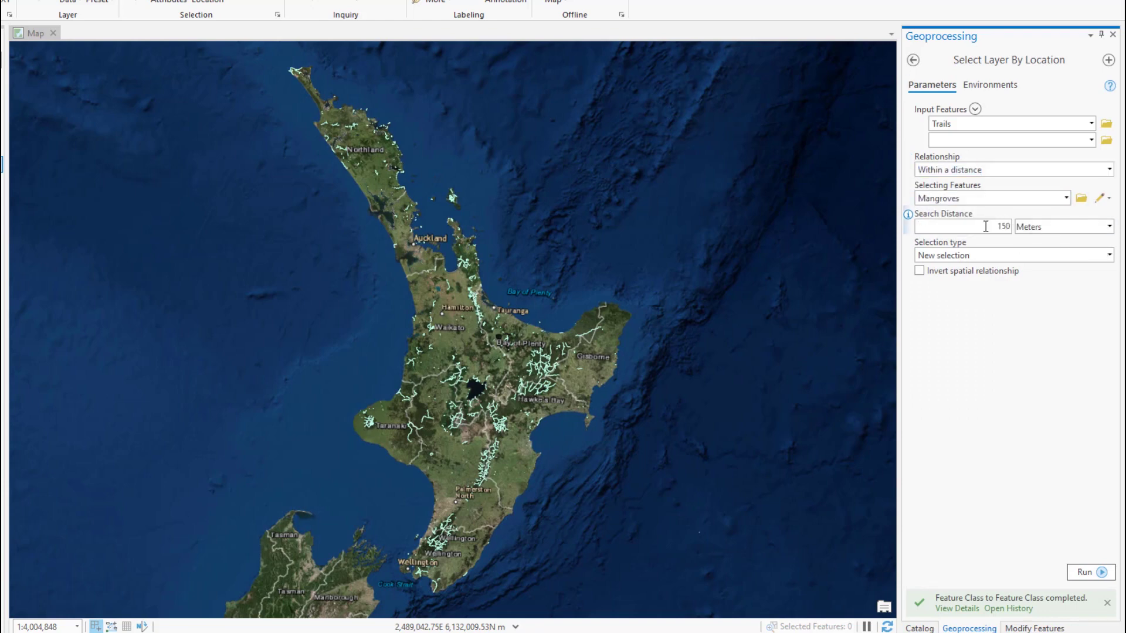
left_click(1098, 573)
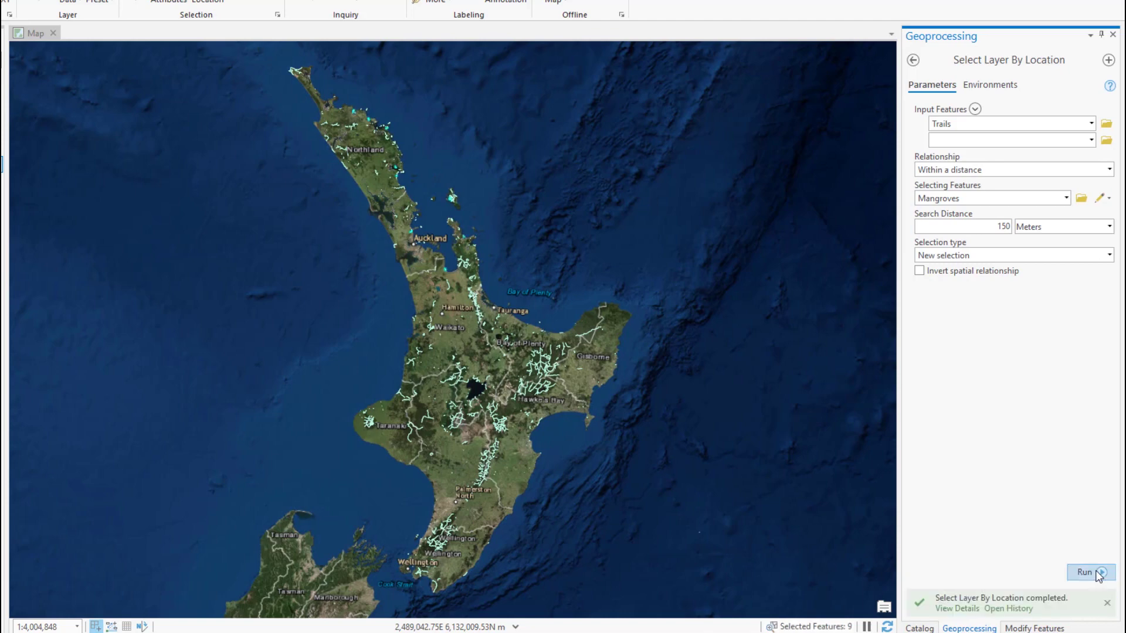
Run Feature Class to Feature Class on Trails, outputting Trails_Near_Mangroves
left_click(913, 60)
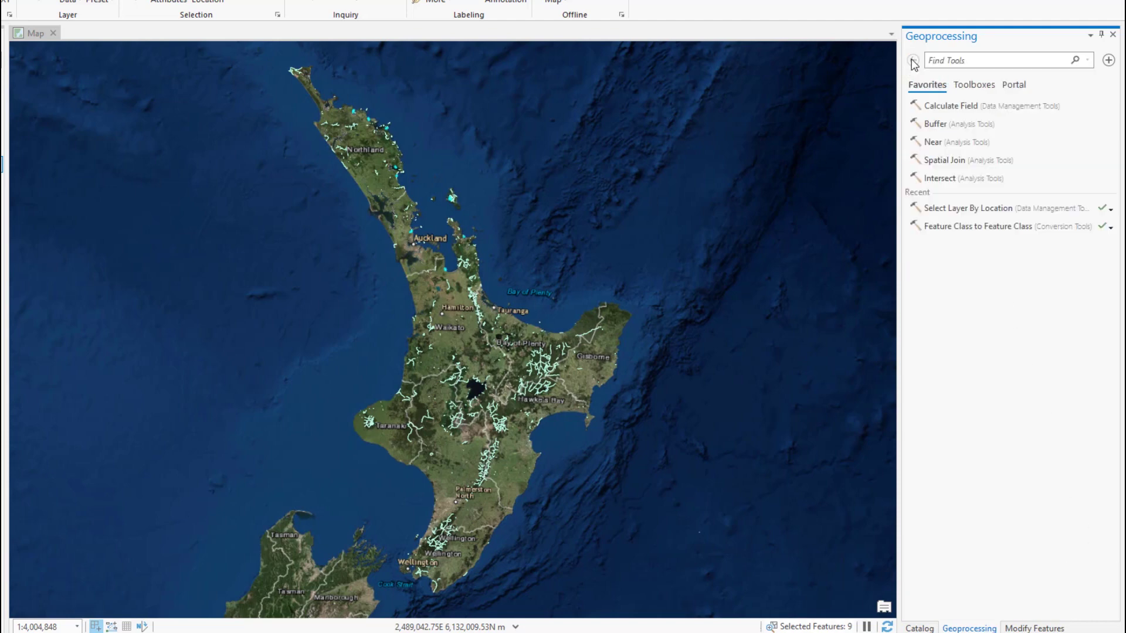
left_click(975, 221)
left_click(1066, 121)
left_click(1050, 133)
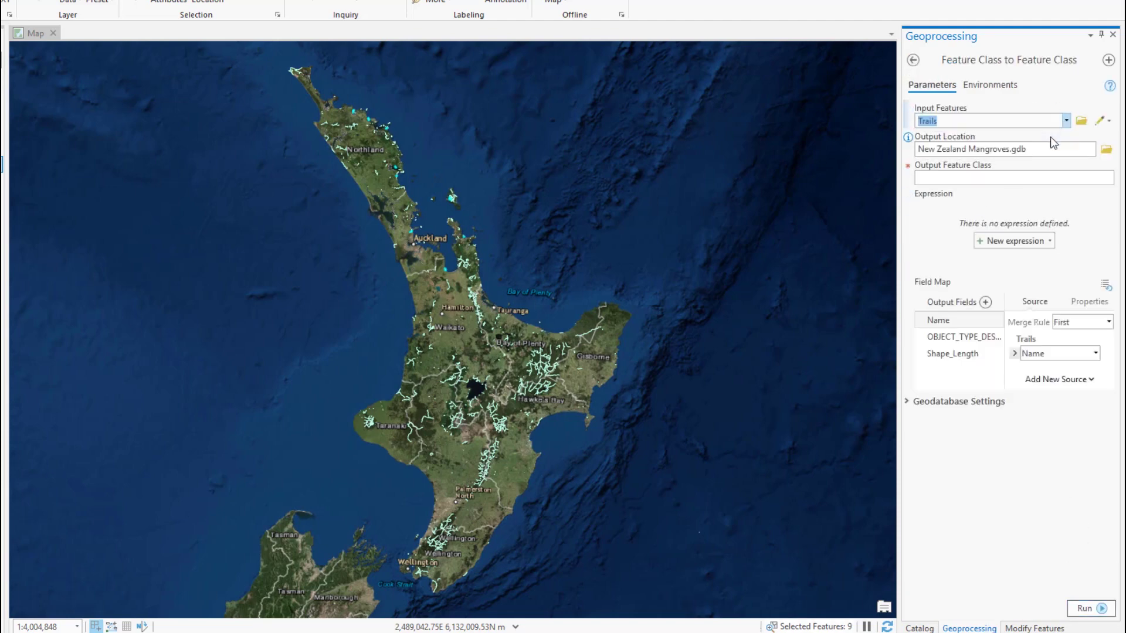
left_click(1032, 177)
type("Trails_Near")
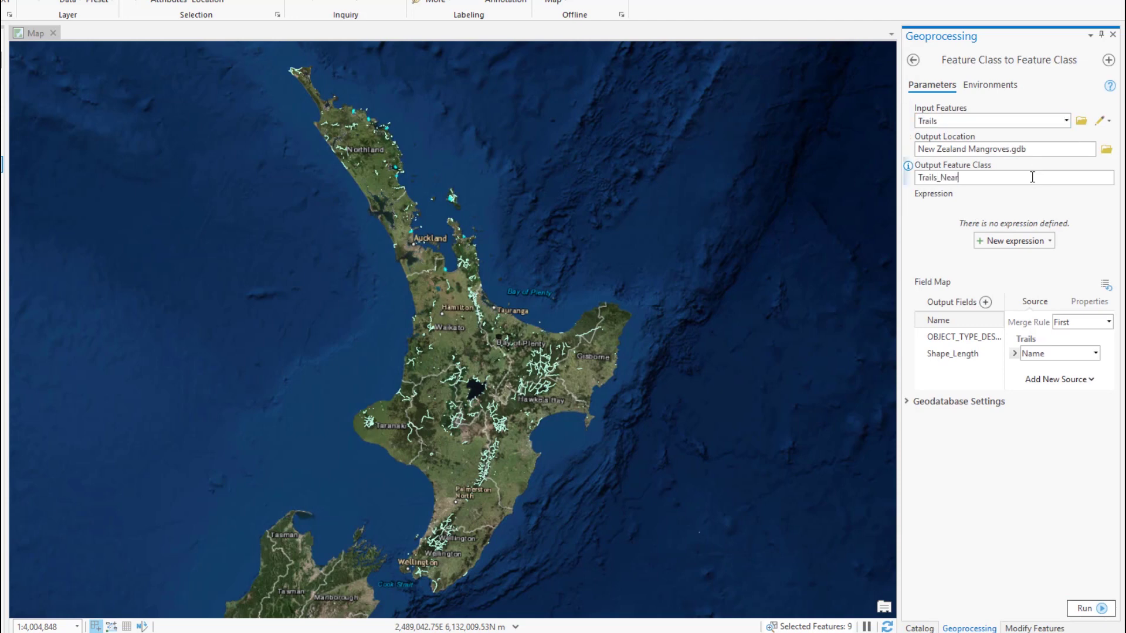
type("_Mangroves")
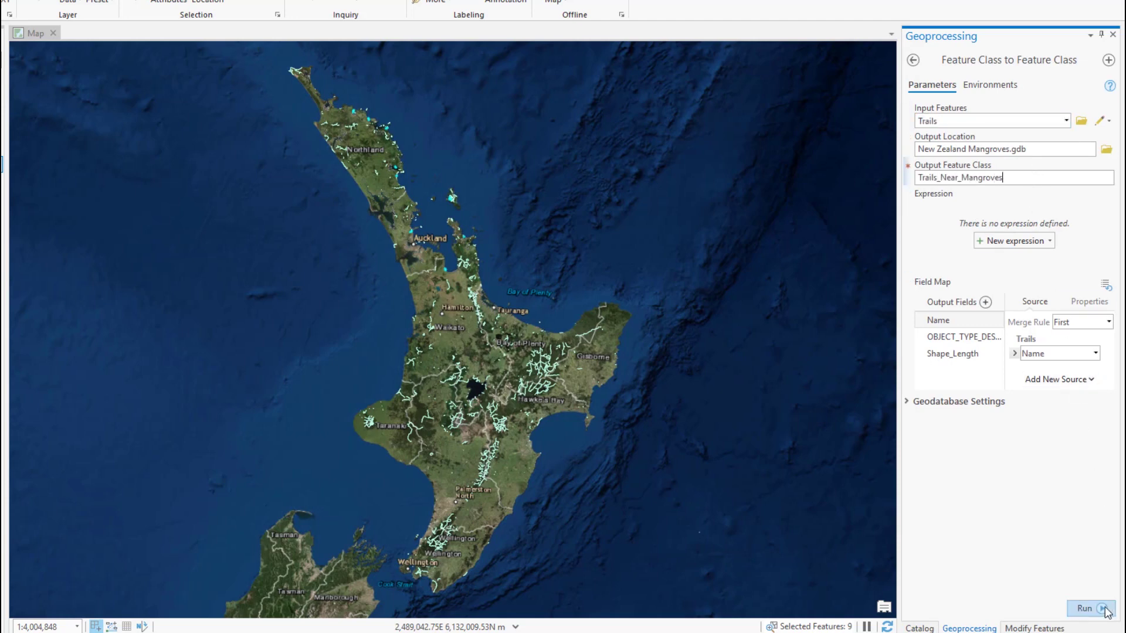
left_click(1084, 609)
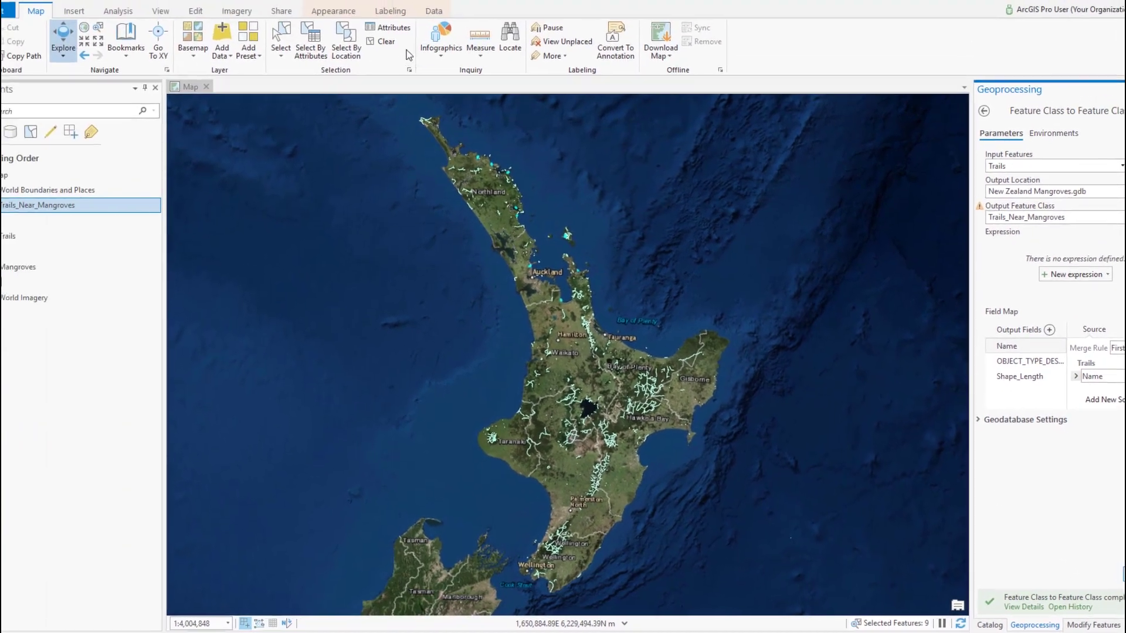
Clear the selection, zoom to Trails_Near_Mangroves, and toggle the Trails layer off and on
left_click(410, 52)
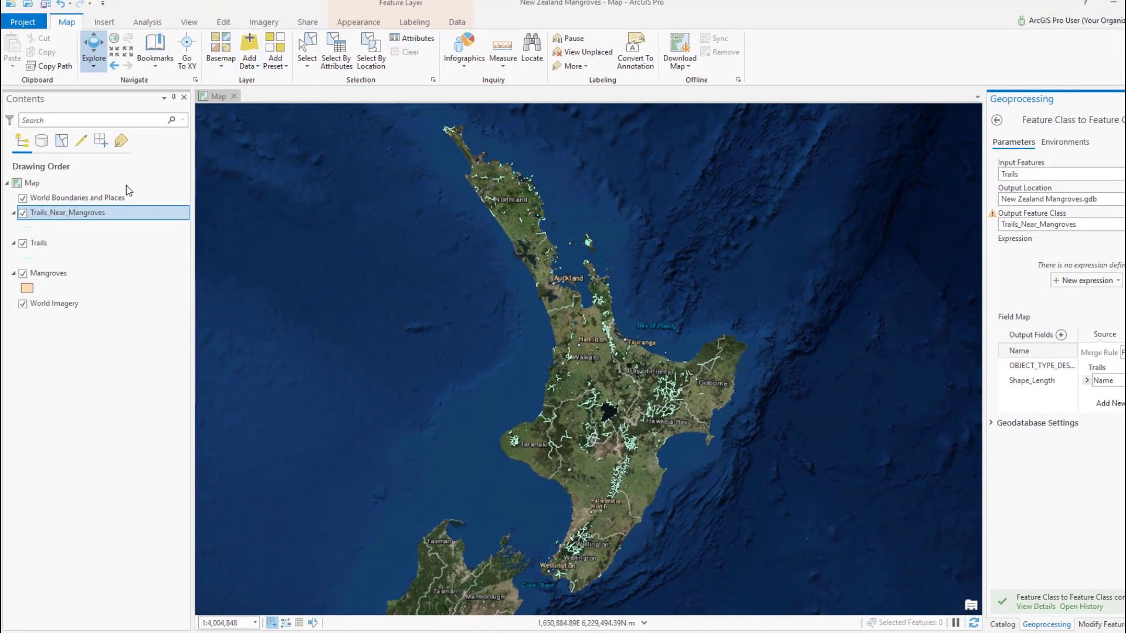
right_click(120, 214)
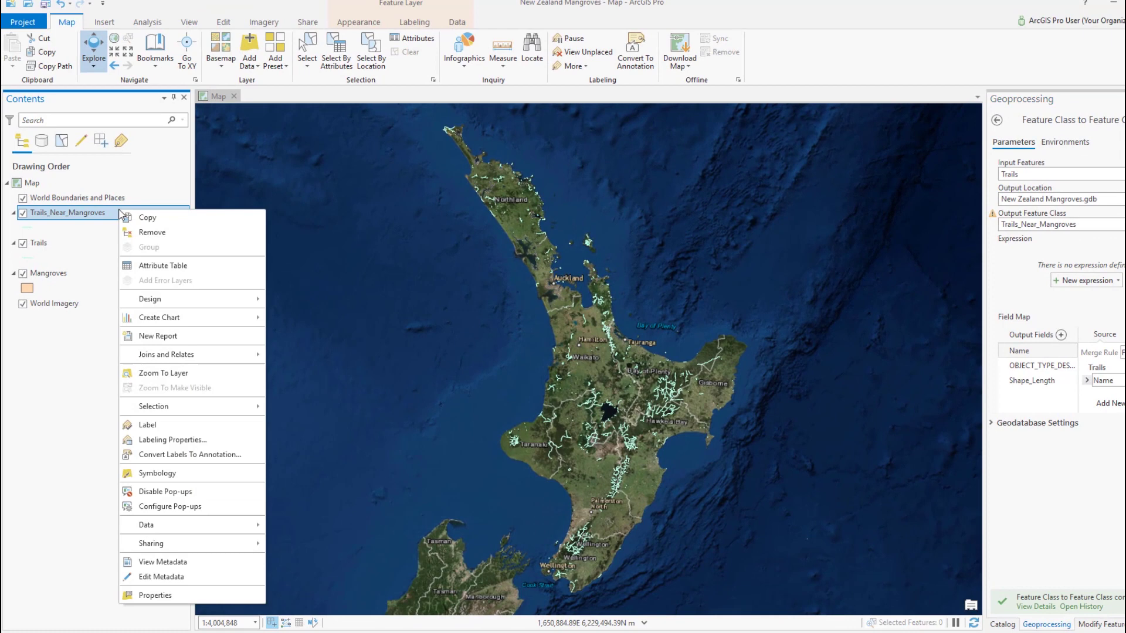
left_click(158, 374)
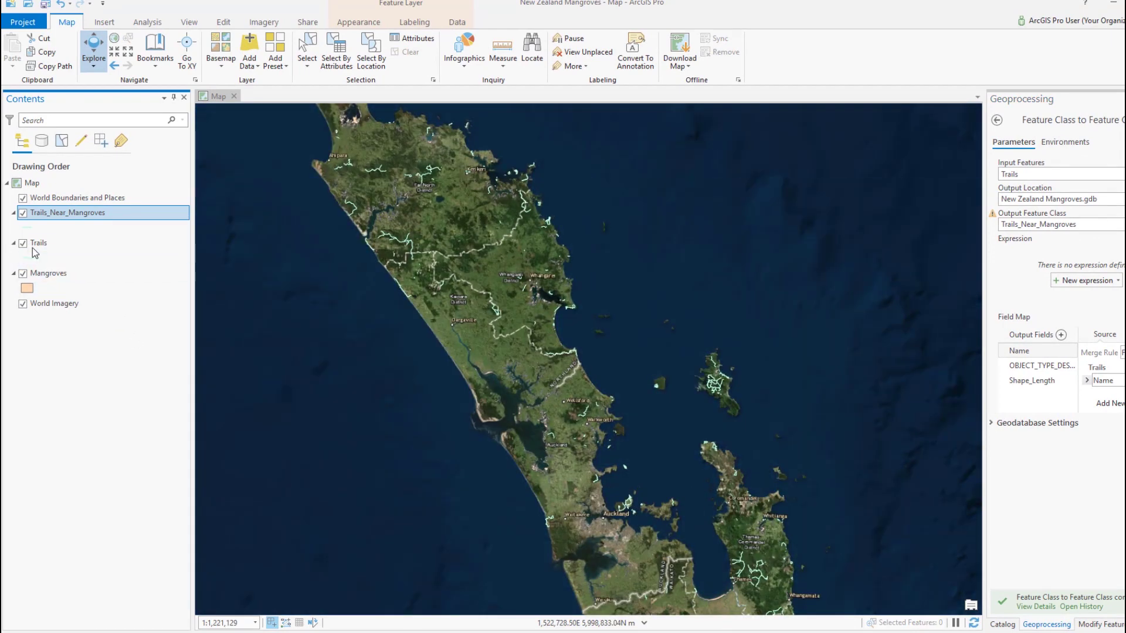
left_click(25, 246)
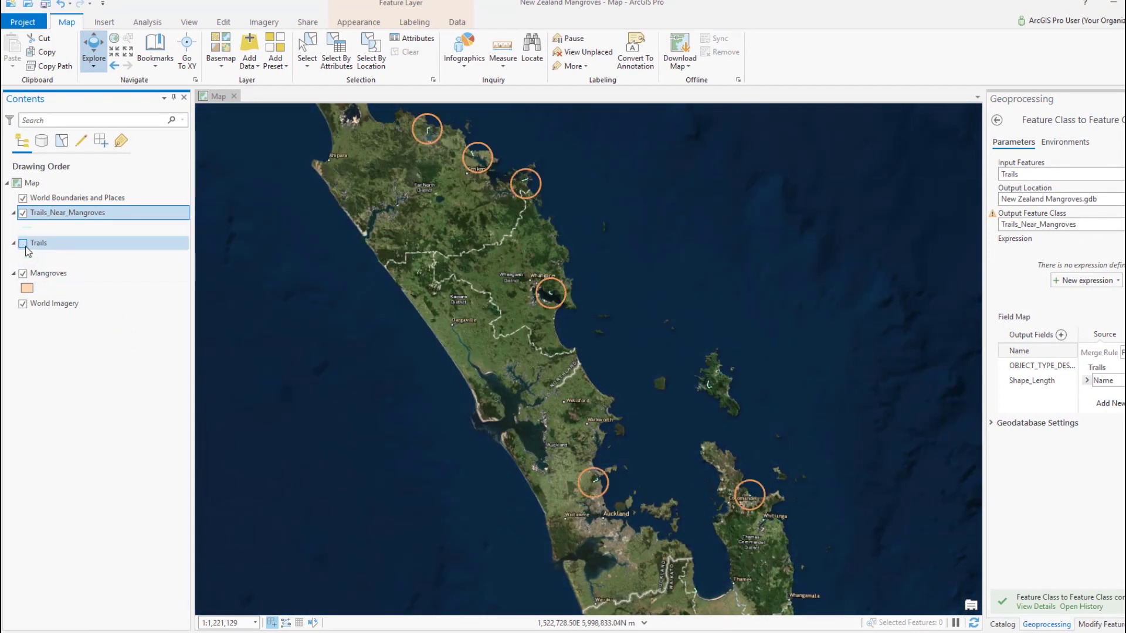
left_click(23, 243)
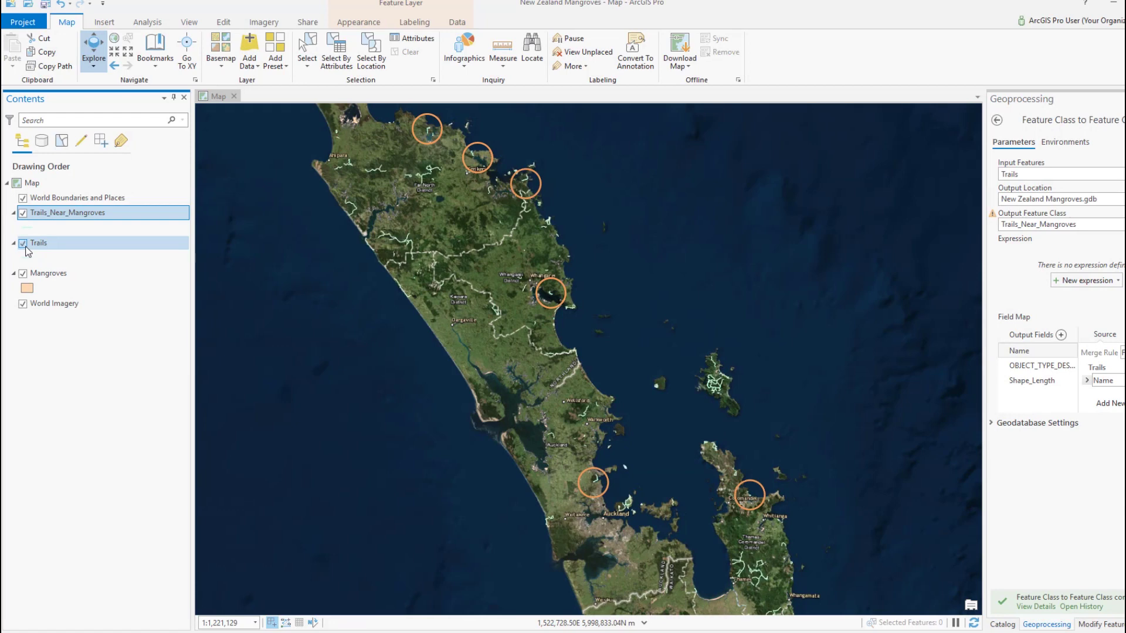
Change the Trails_Near_Mangroves line symbol colour to lime green in Symbology
right_click(55, 213)
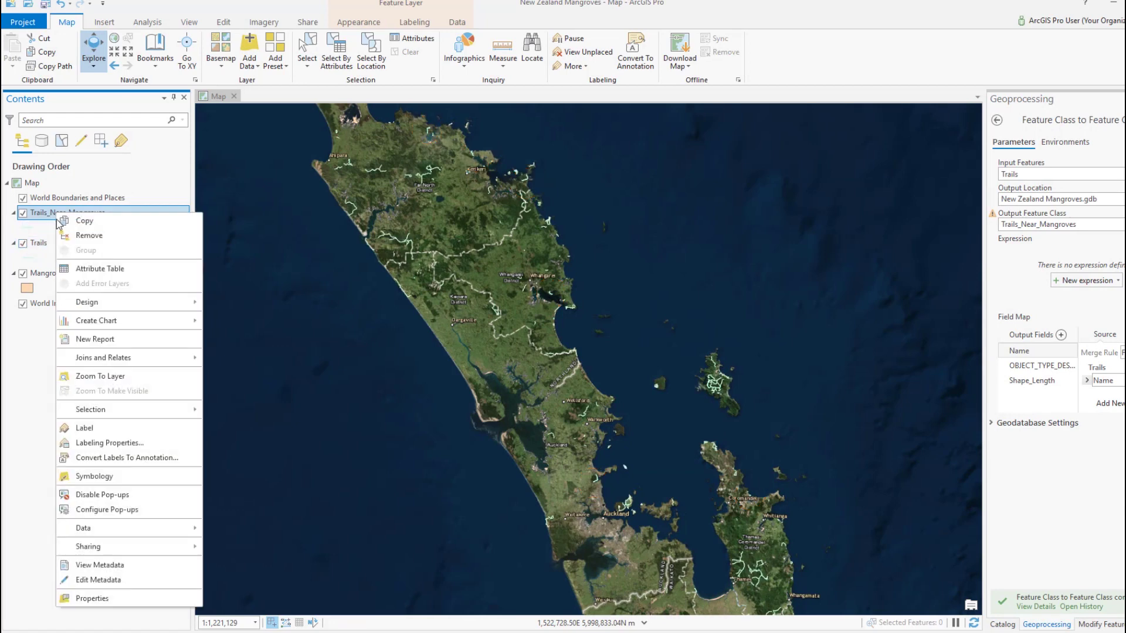
left_click(91, 476)
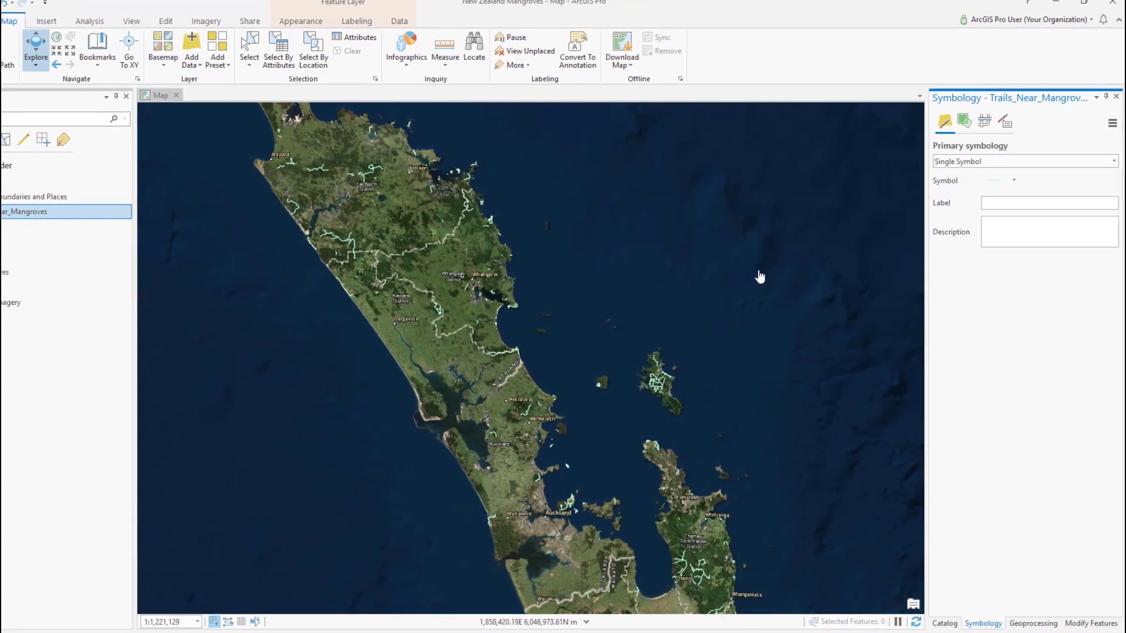
left_click(985, 181)
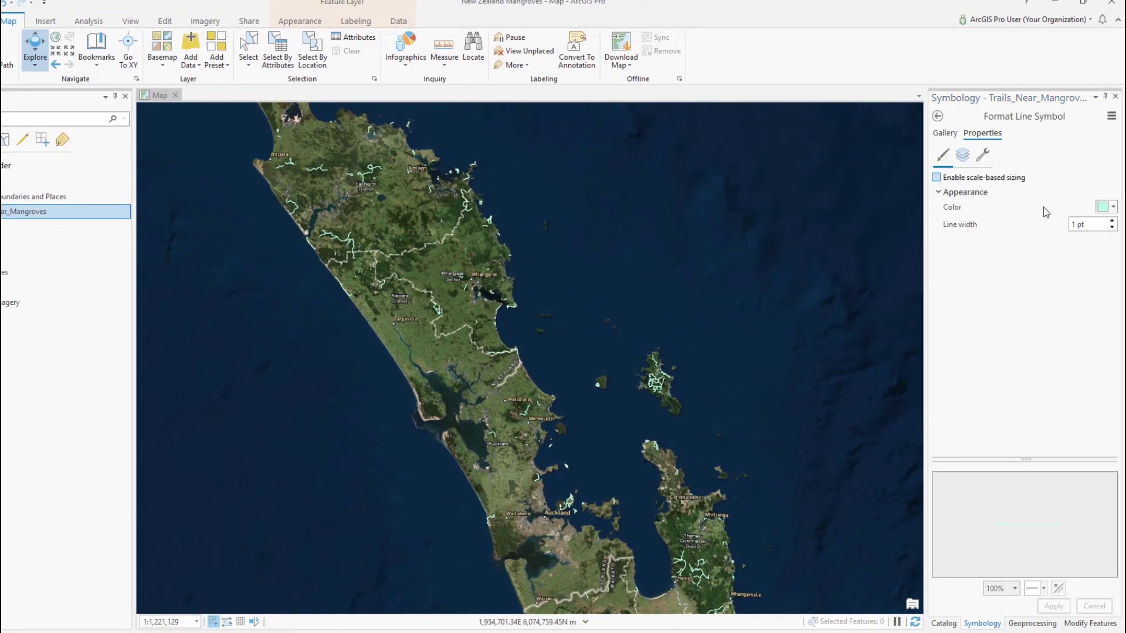
left_click(1112, 210)
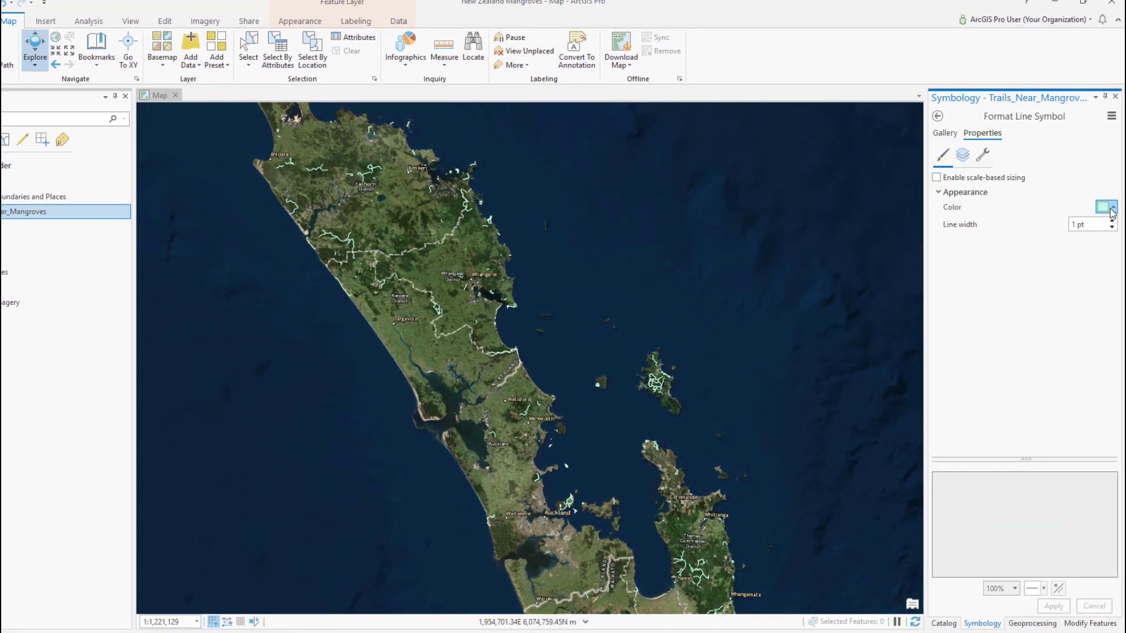
left_click(1040, 272)
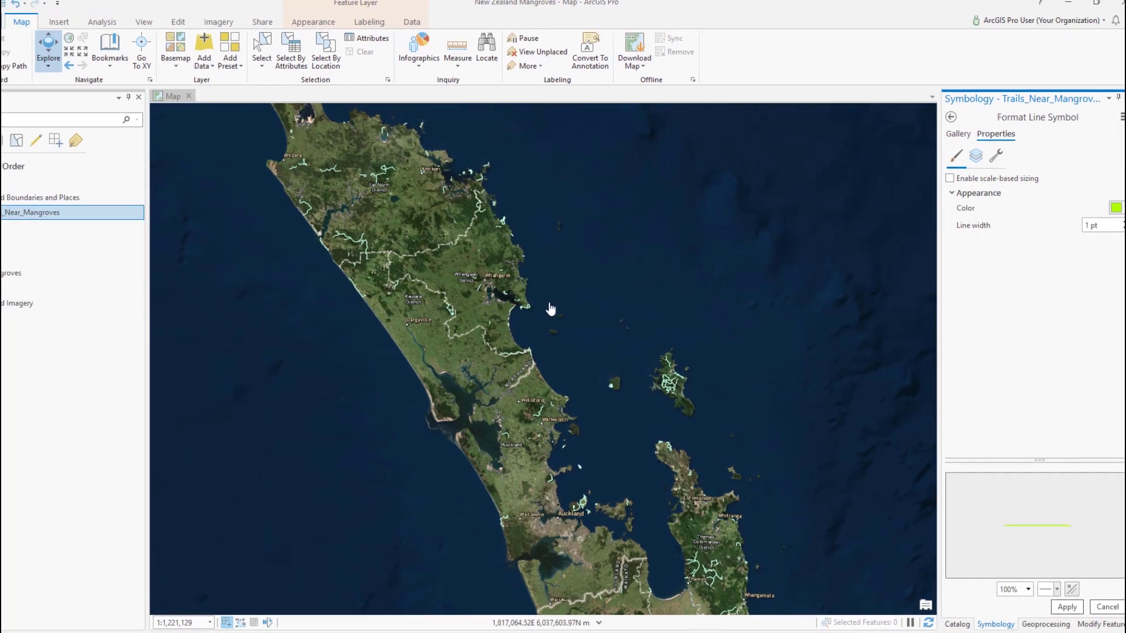
Give the Mangroves symbol no fill and a 2 pt light orange outline, then apply it
left_click(0, 288)
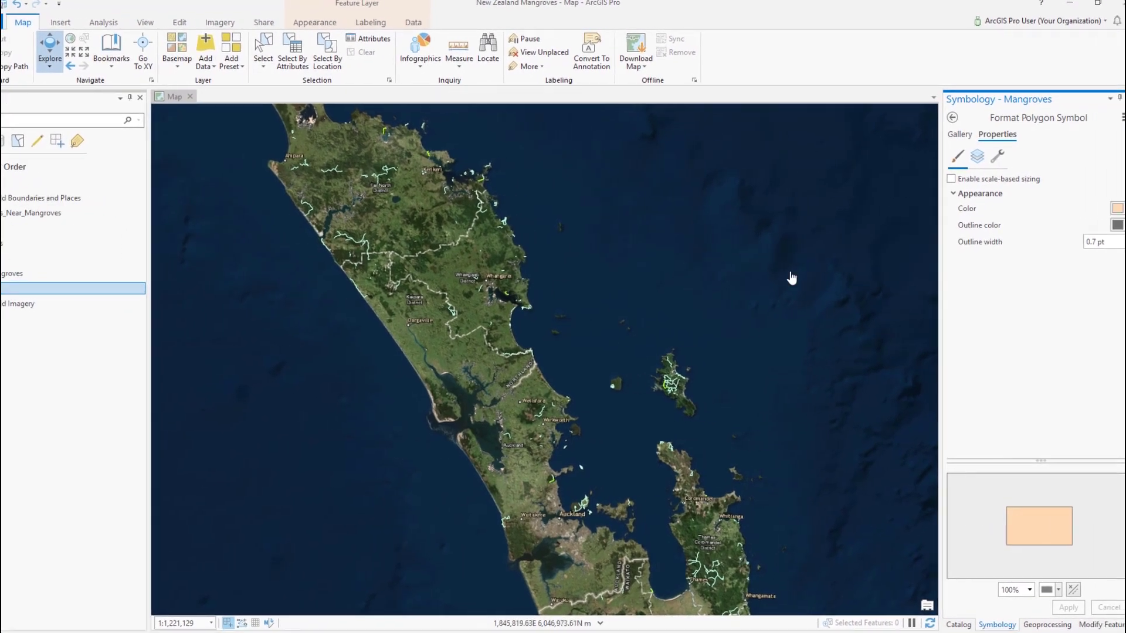
left_click(1125, 210)
left_click(1104, 223)
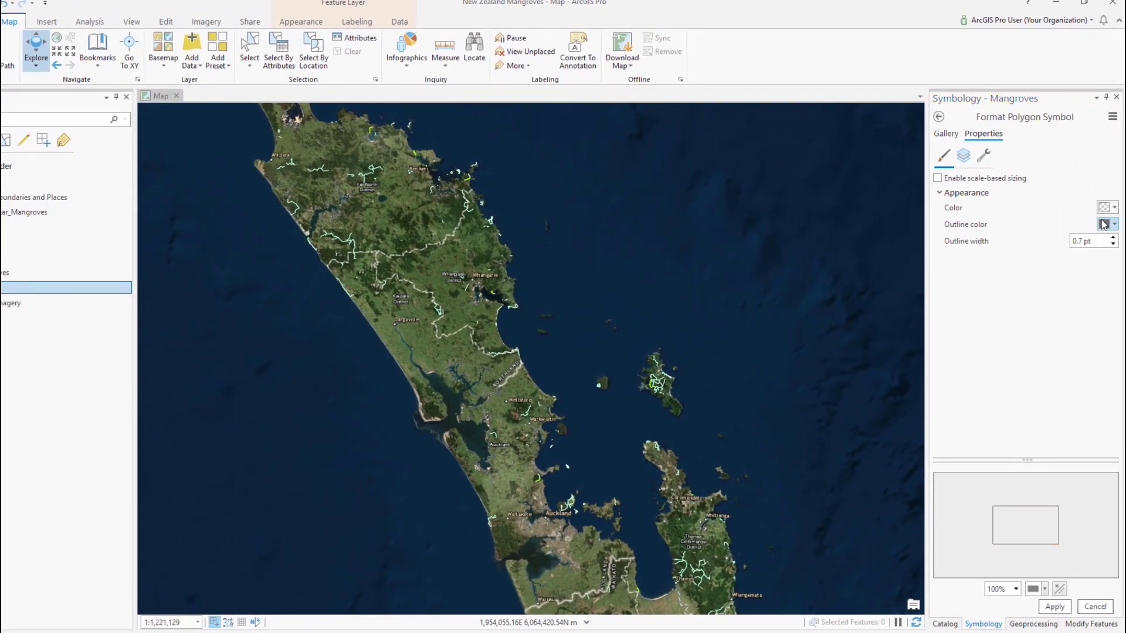
left_click(1114, 224)
left_click(1023, 282)
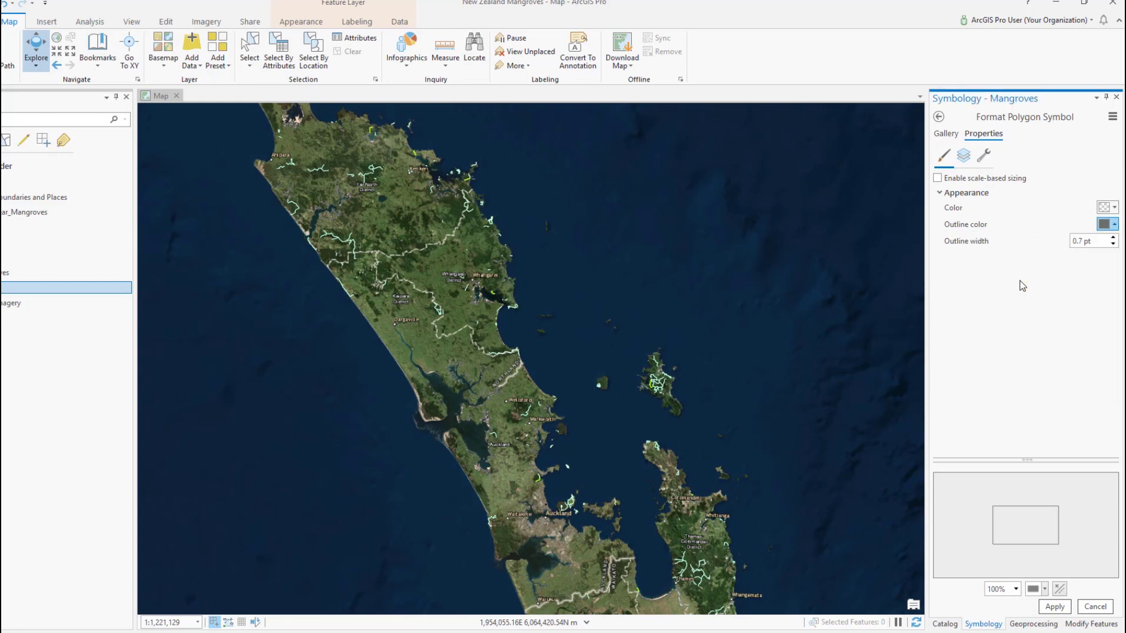
triple_click(1090, 243)
type("2")
key("Return")
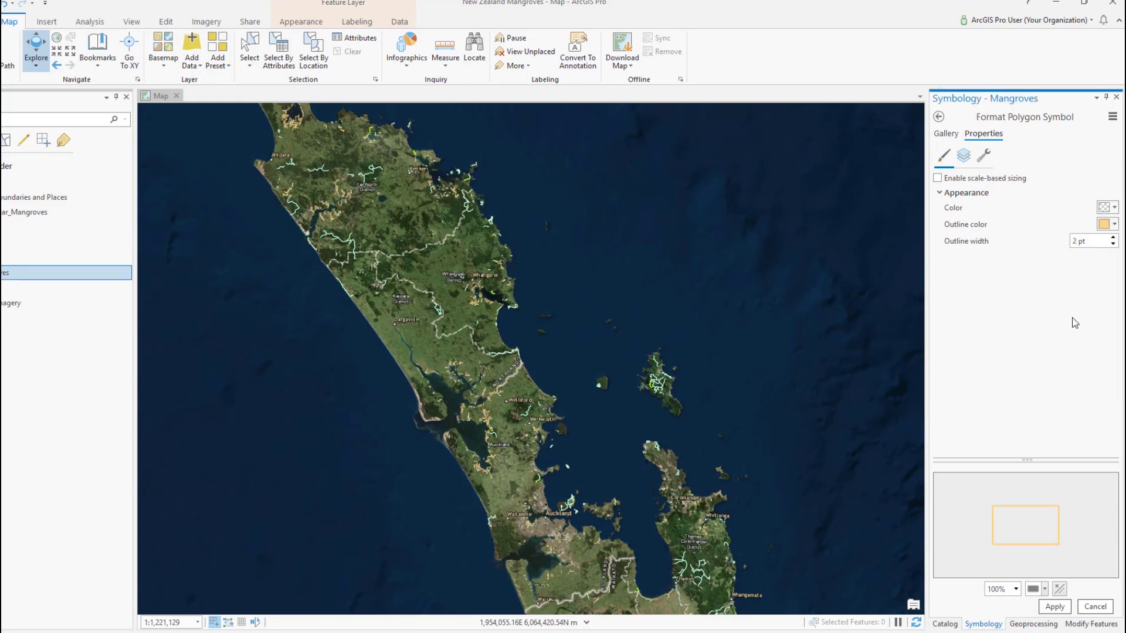
left_click(1062, 606)
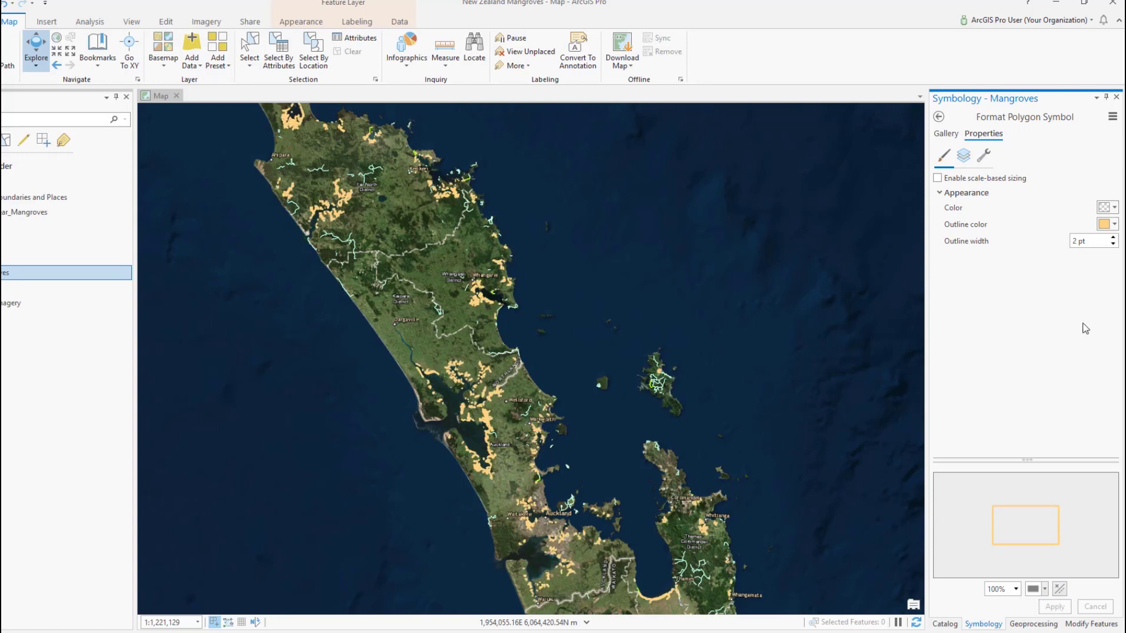
right_click(27, 183)
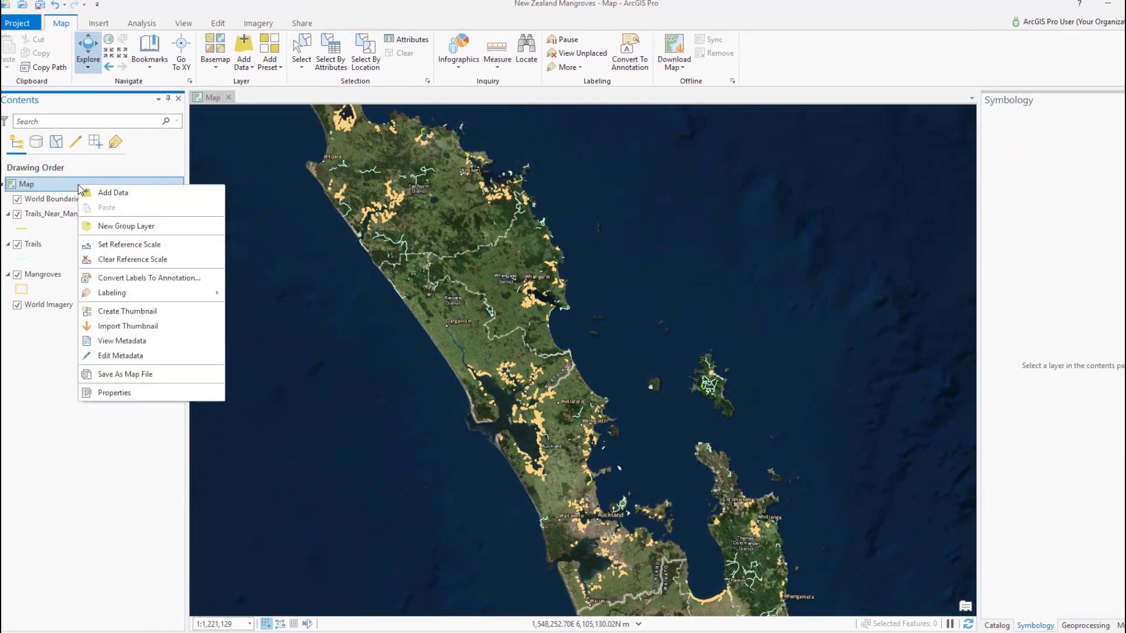
Set the map to WGS 1984 Web Mercator Auxiliary Sphere with date-line wrapping enabled
left_click(121, 399)
left_click(460, 281)
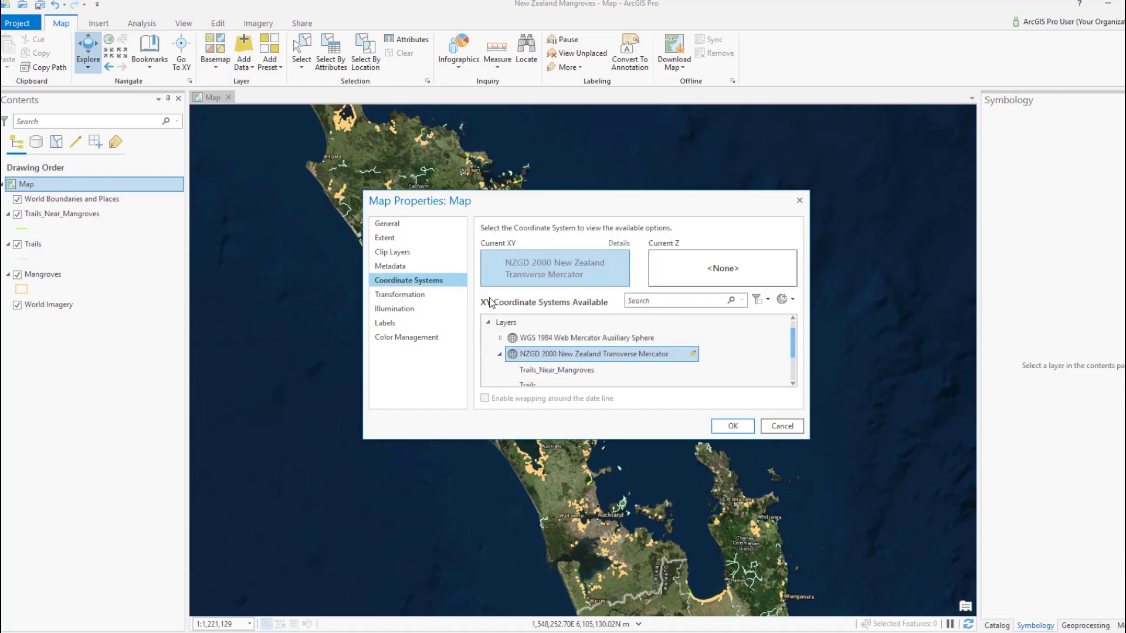
left_click(530, 339)
left_click(485, 399)
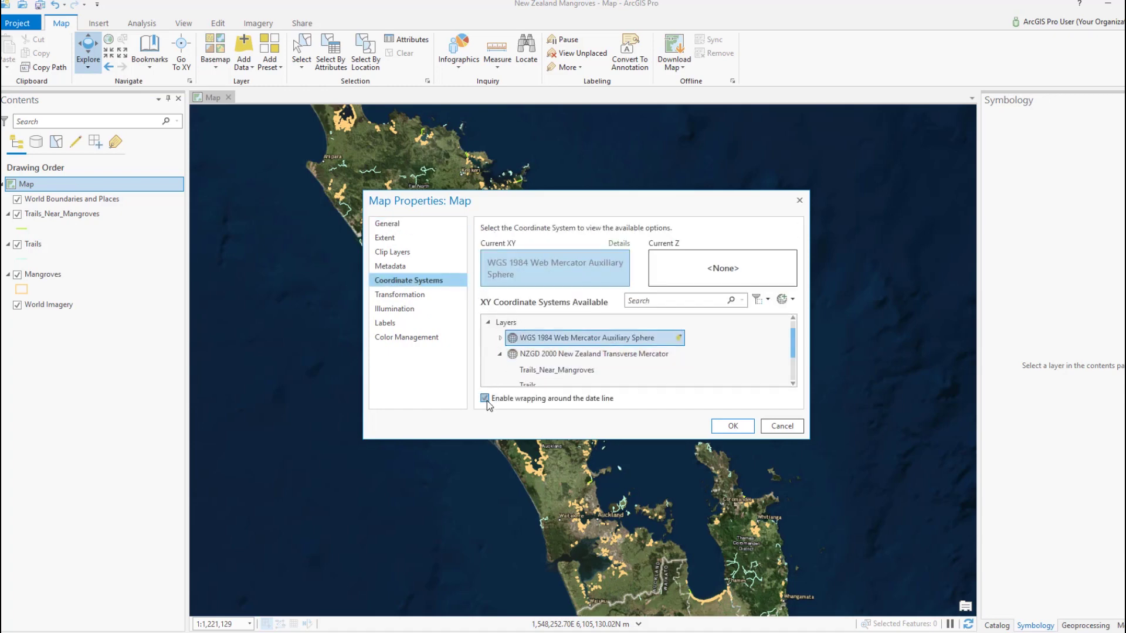
left_click(733, 427)
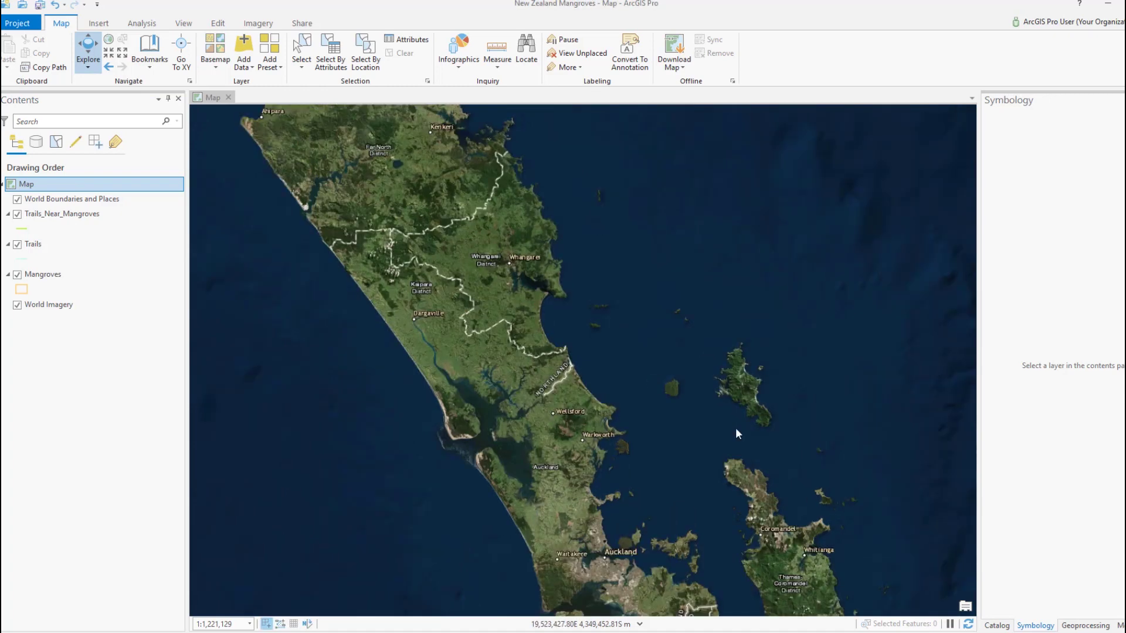
Locate 'okura scenic reserve', which finds Okura Bush Scenic Reserve
left_click(527, 50)
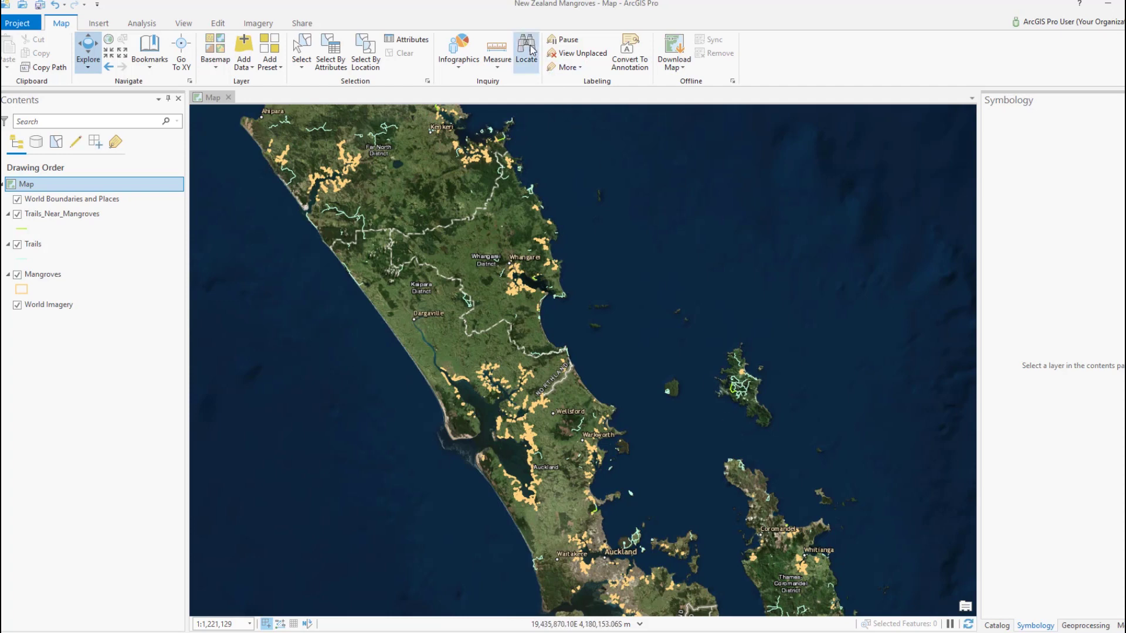
type("okura scn")
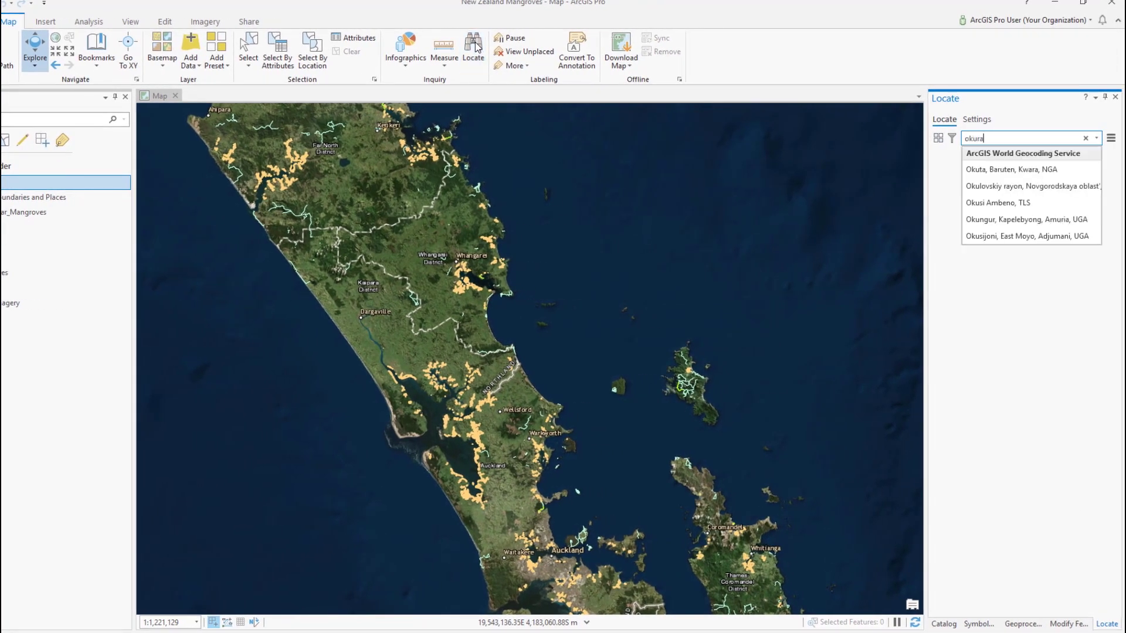
key("BackSpace")
key("BackSpace")
type("cenic reserve")
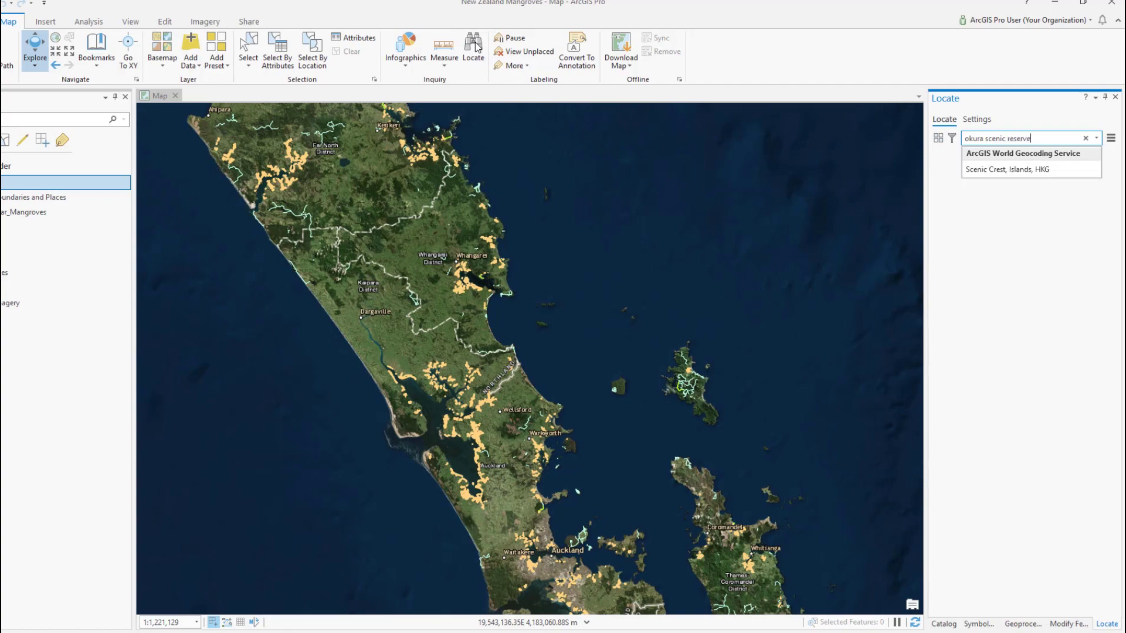
key("Return")
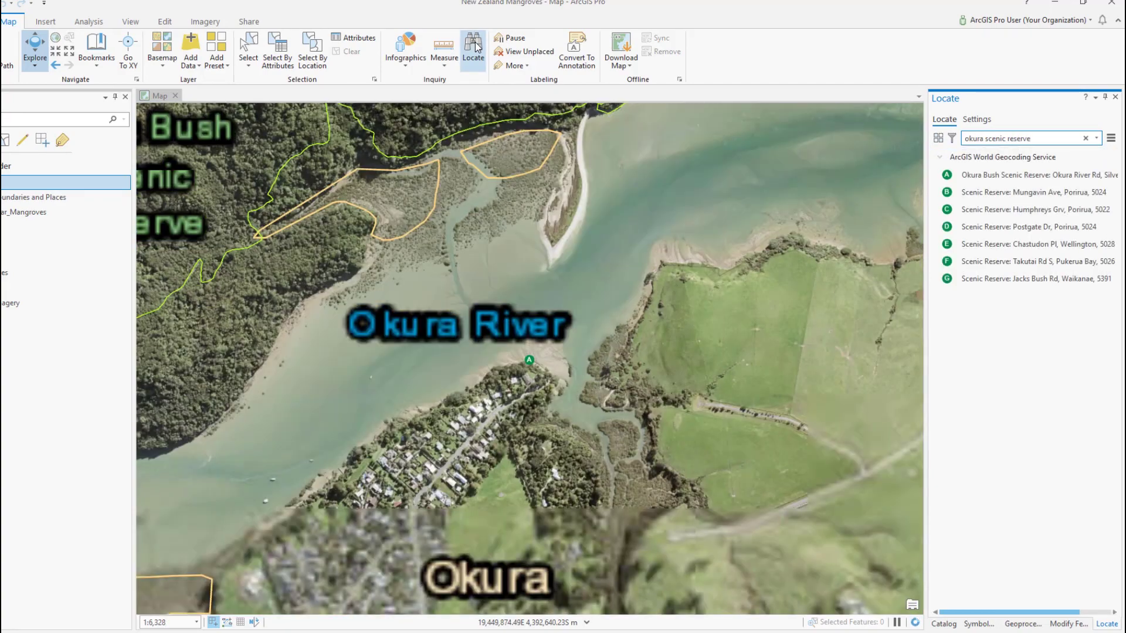
Zoom and pan the map to frame Okura River and Whangaparaoa
scroll(418, 343, "down", 5)
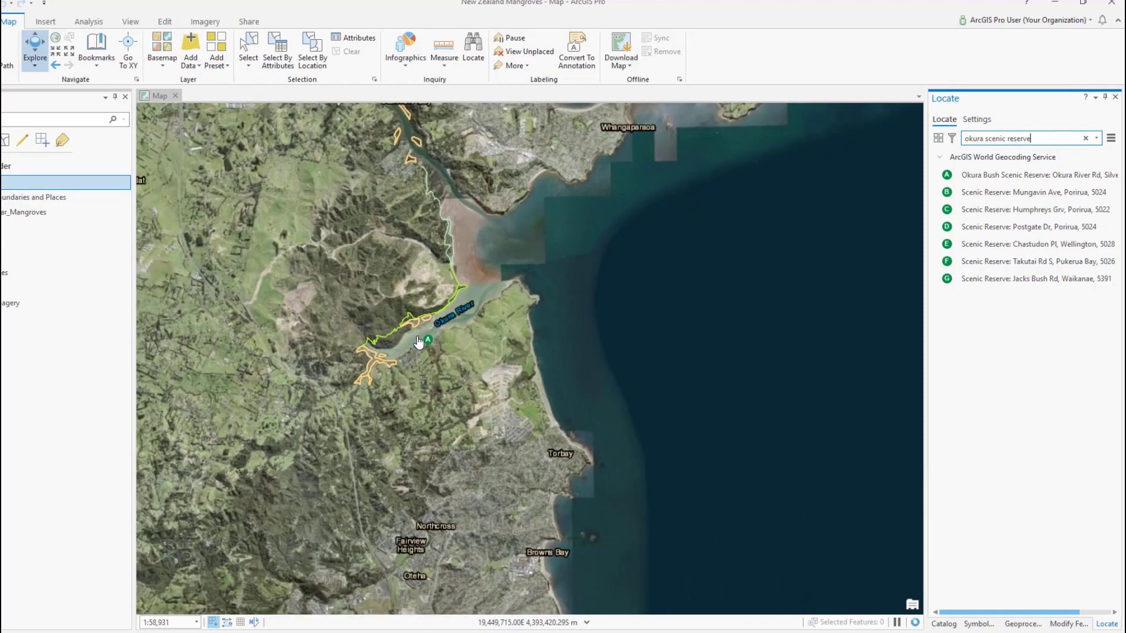
scroll(418, 343, "down", 1)
left_click_drag(470, 329, 435, 445)
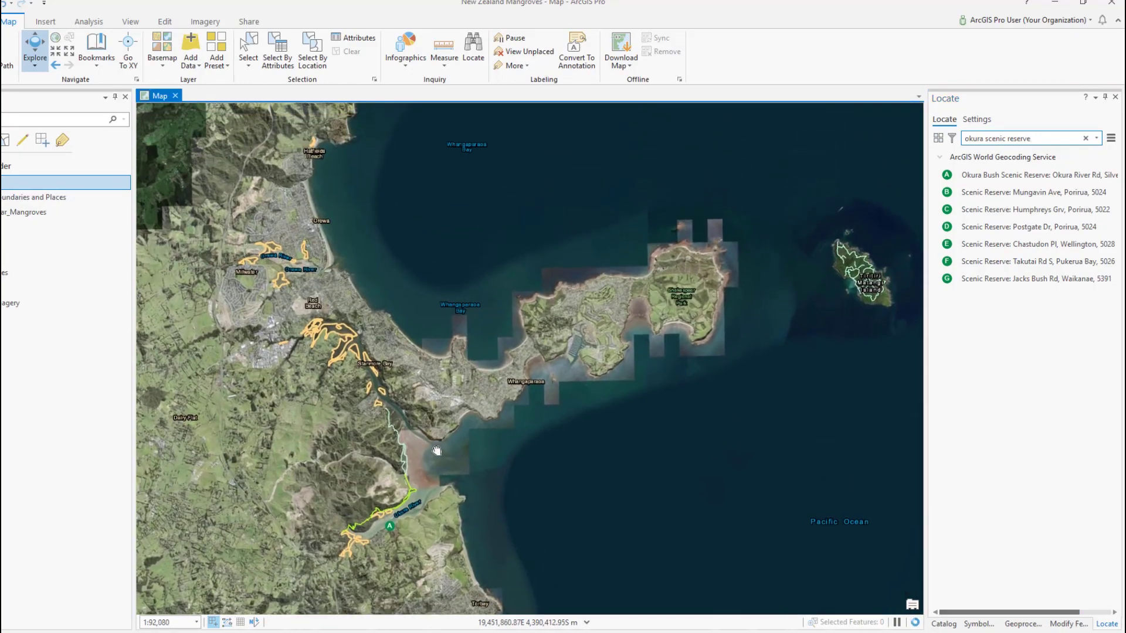
Bookmark the current Okura area view as 'Okura Scenic Reserve'
left_click(96, 49)
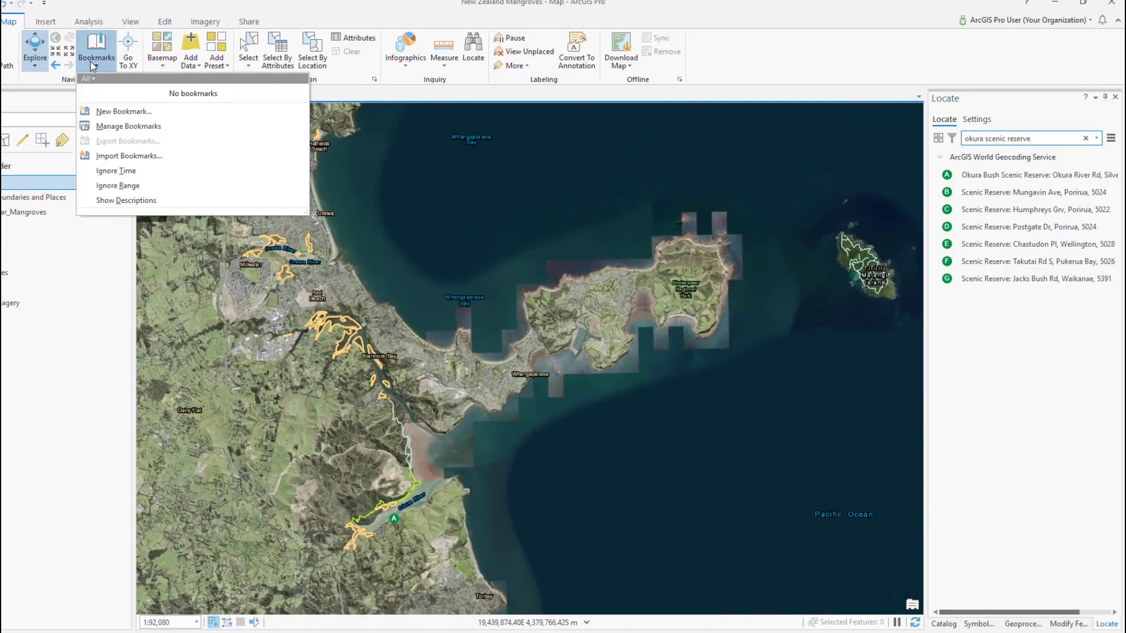
left_click(119, 117)
type("Okura Scenic Reserve")
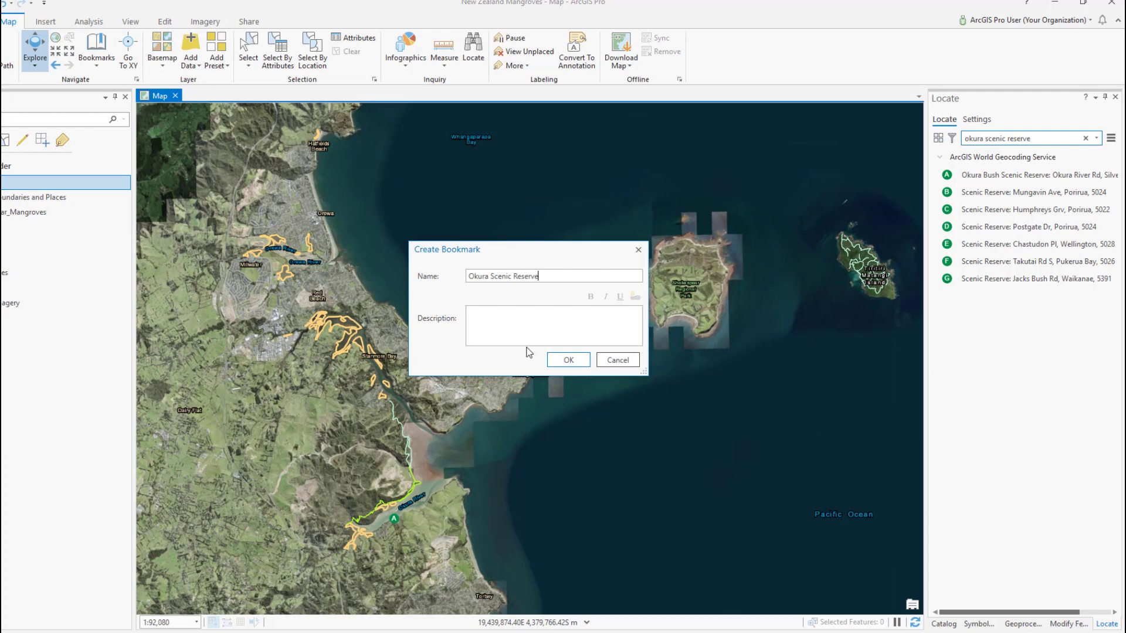
left_click(553, 357)
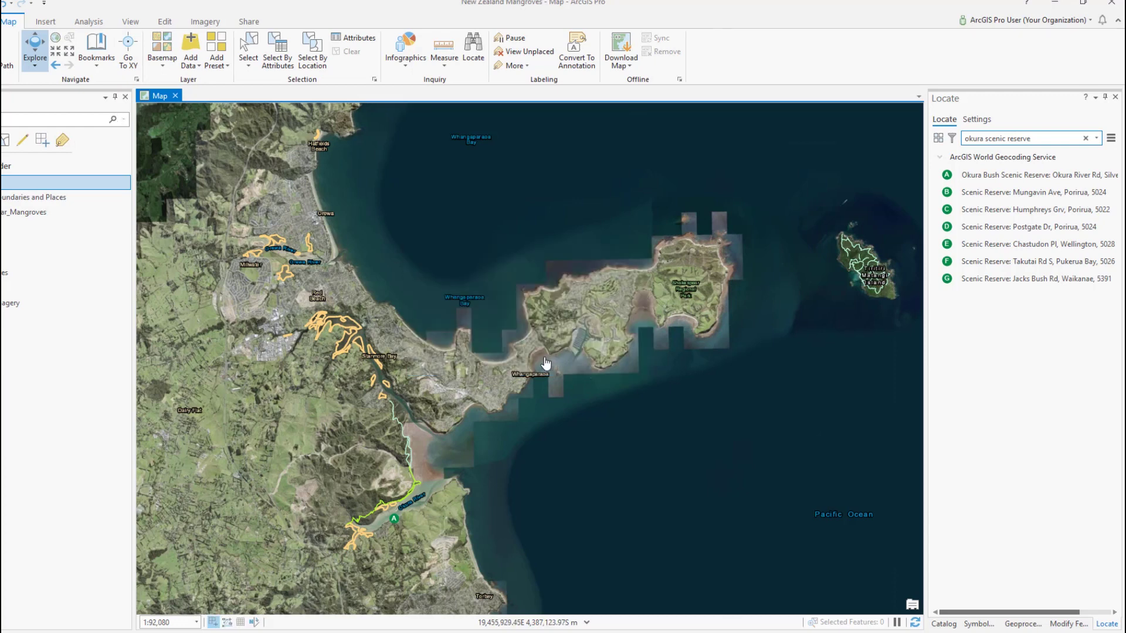
Zoom and pan the map out to show Auckland and the whole North Island
scroll(544, 364, "down", 5)
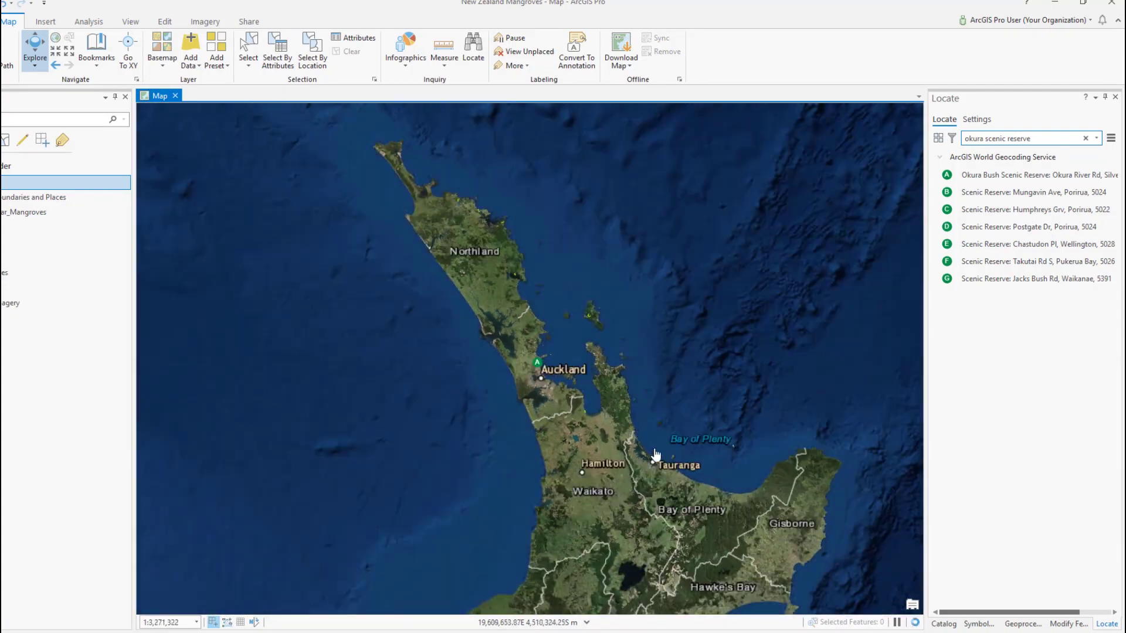
left_click_drag(656, 455, 611, 303)
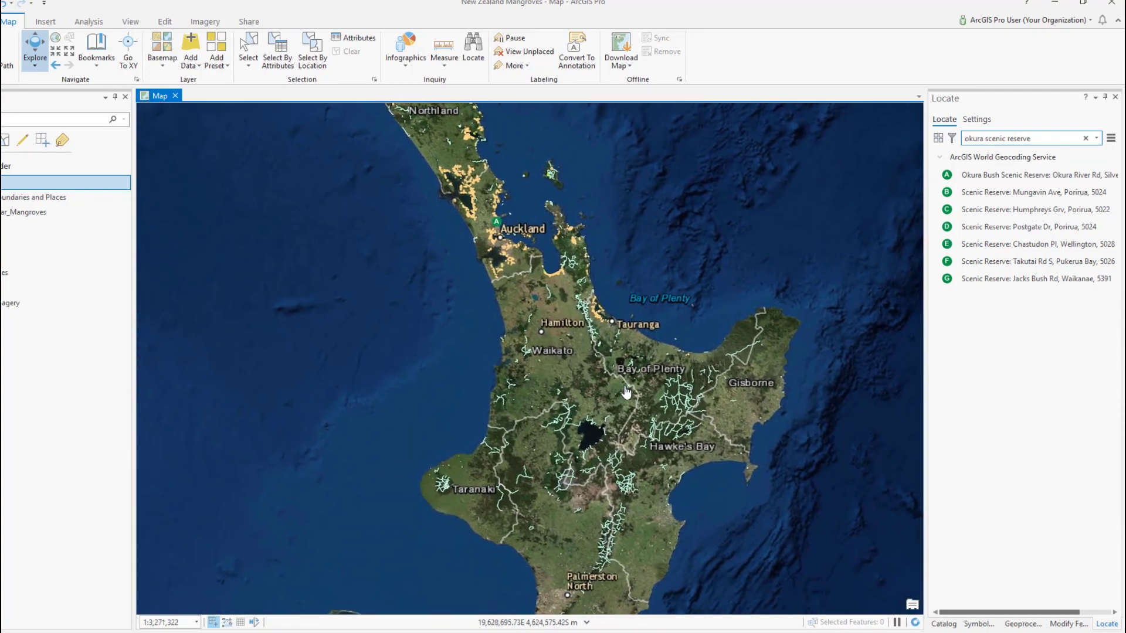
scroll(626, 392, "up", 2)
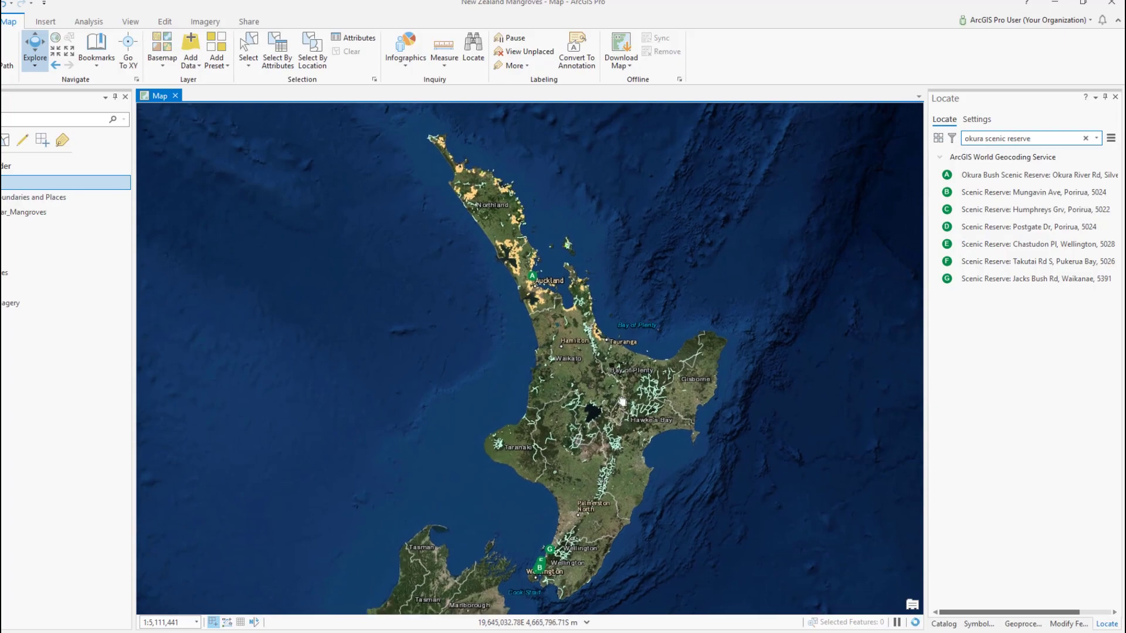